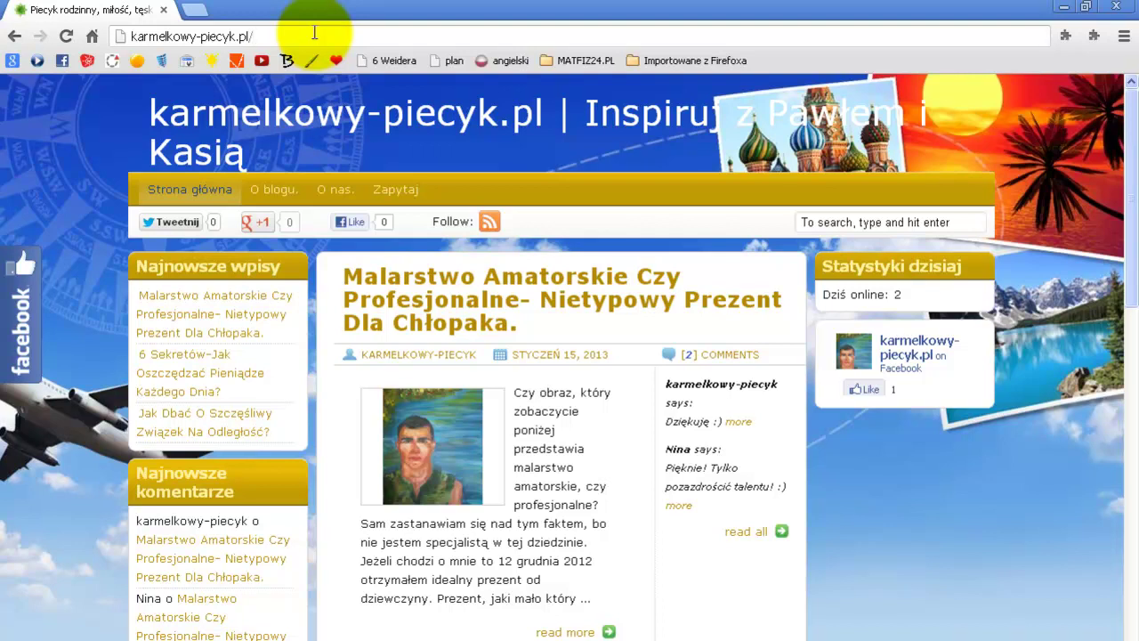
- Open the blog's wp-admin login page and log in with the account username and password
type("wp-adm")
key("Return")
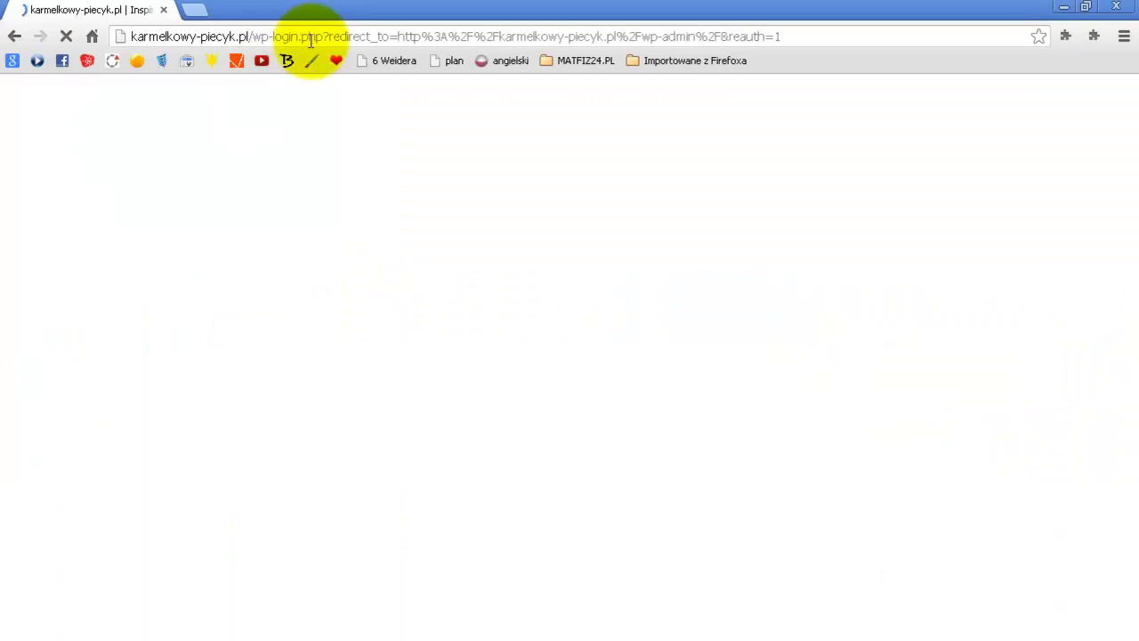
left_click(514, 312)
left_click(533, 394)
left_click(515, 374)
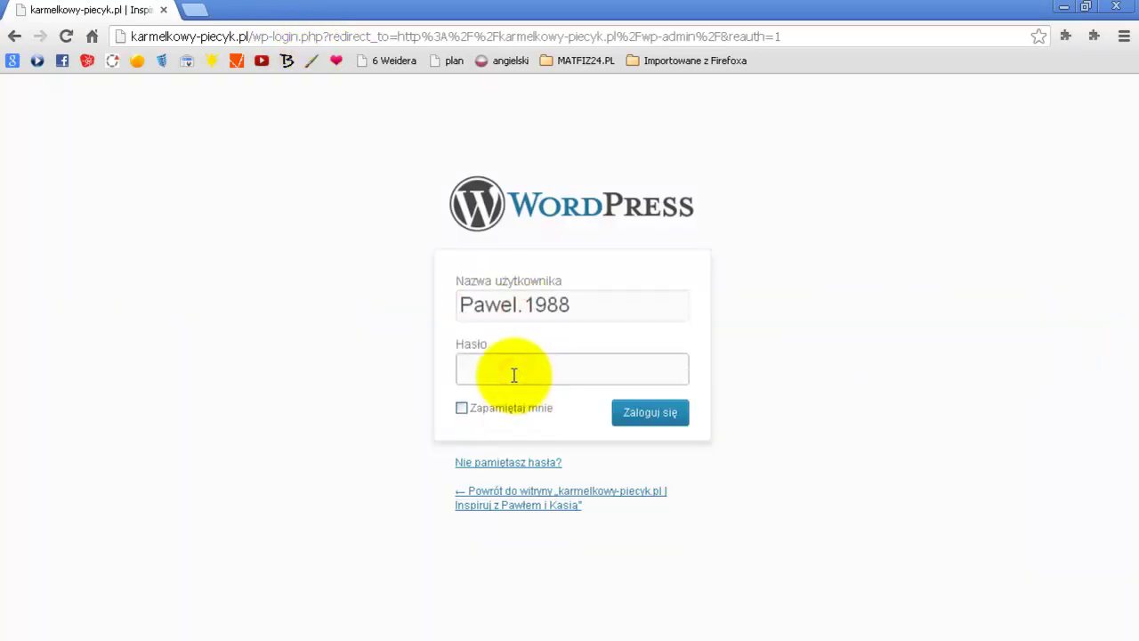
key("ctrl+v")
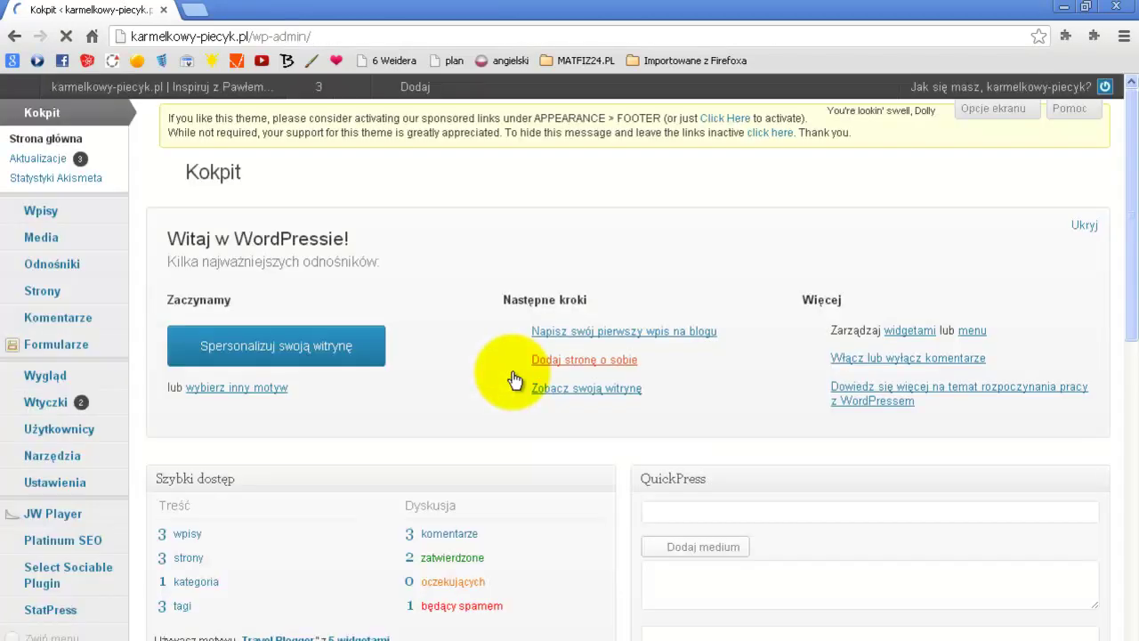
- Open the blog's front page in a separate browser tab and look through the published posts
right_click(112, 87)
left_click(116, 95)
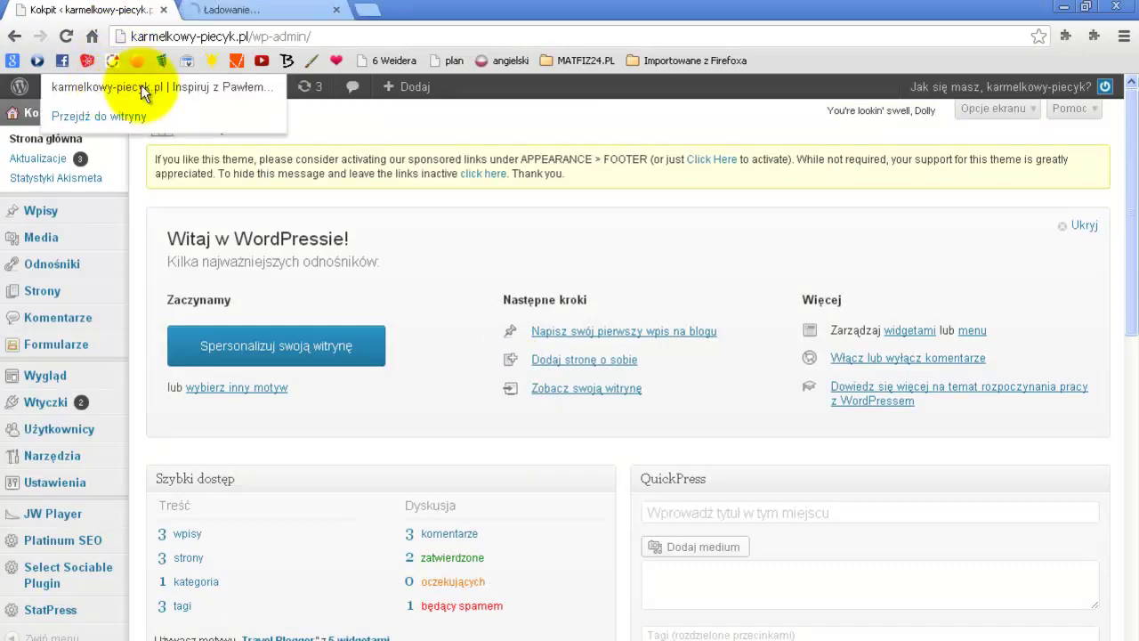
left_click(239, 12)
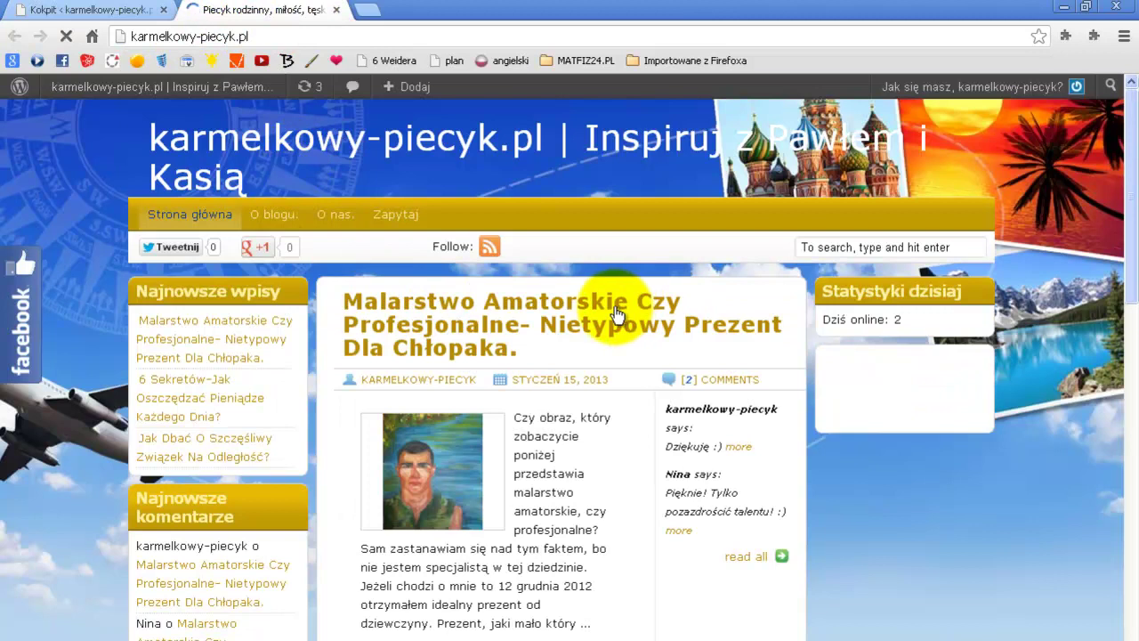
scroll(615, 311, "down", 4)
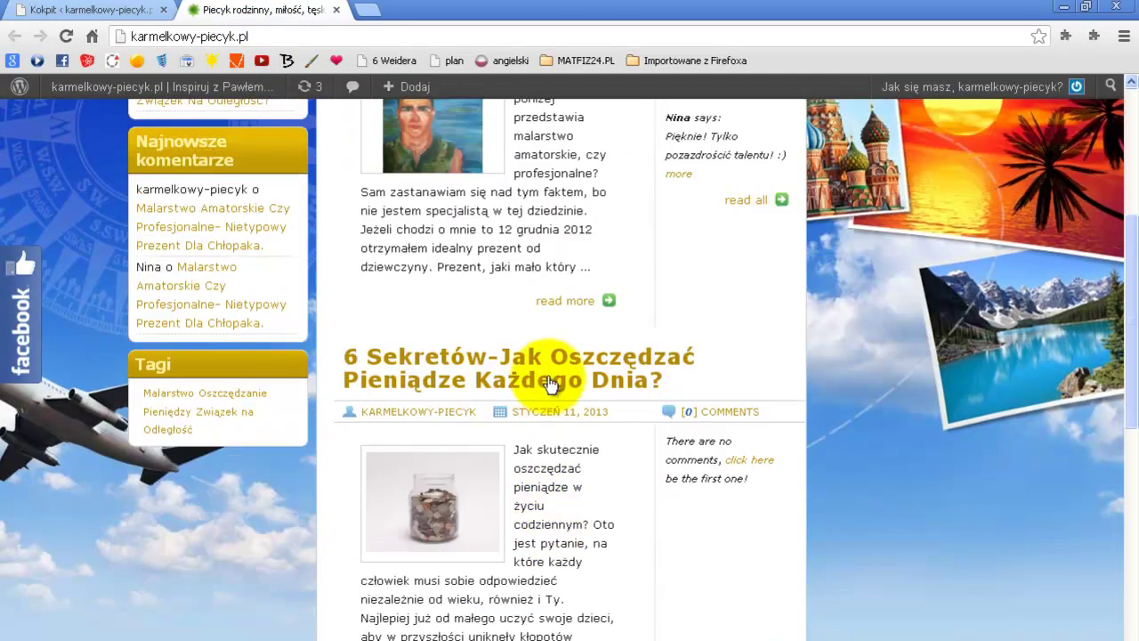
scroll(549, 383, "down", 4)
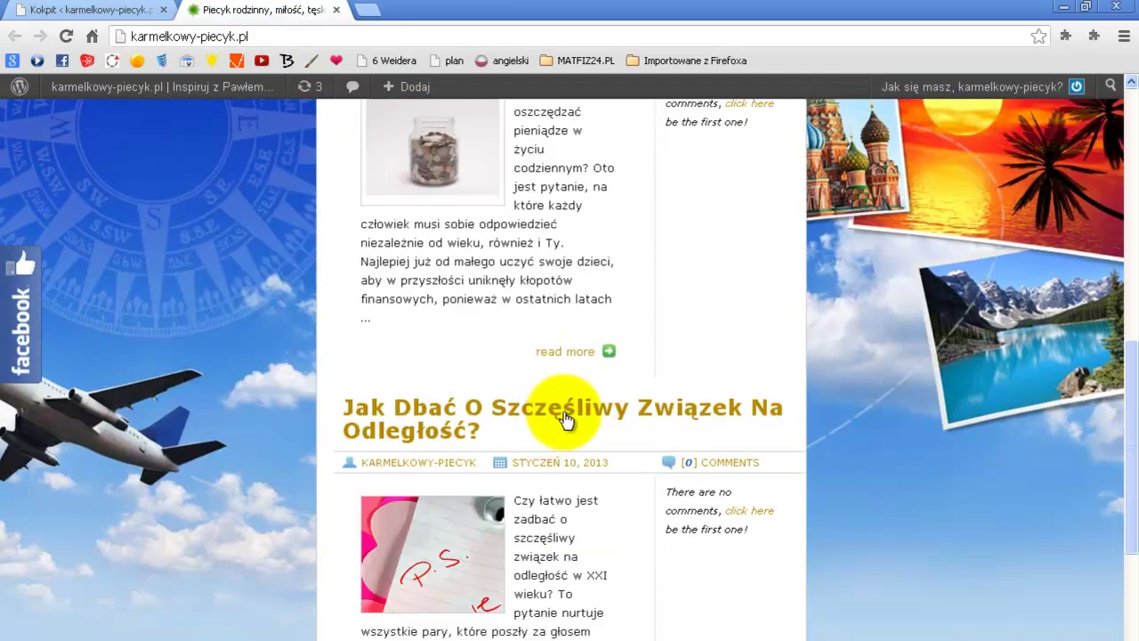
scroll(596, 419, "up", 4)
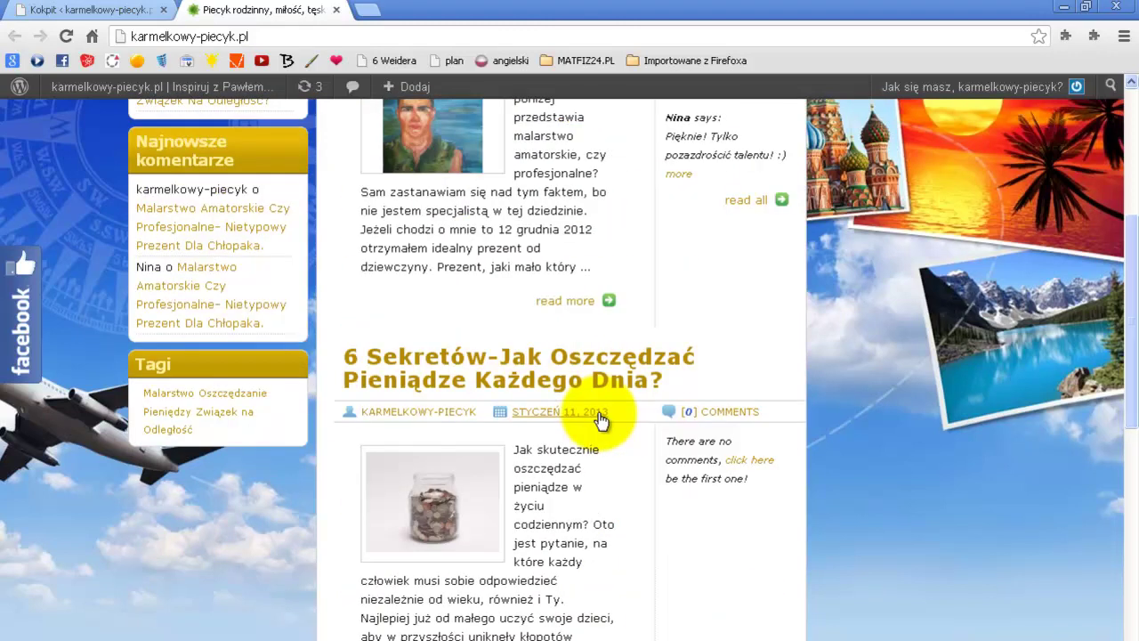
scroll(569, 382, "up", 4)
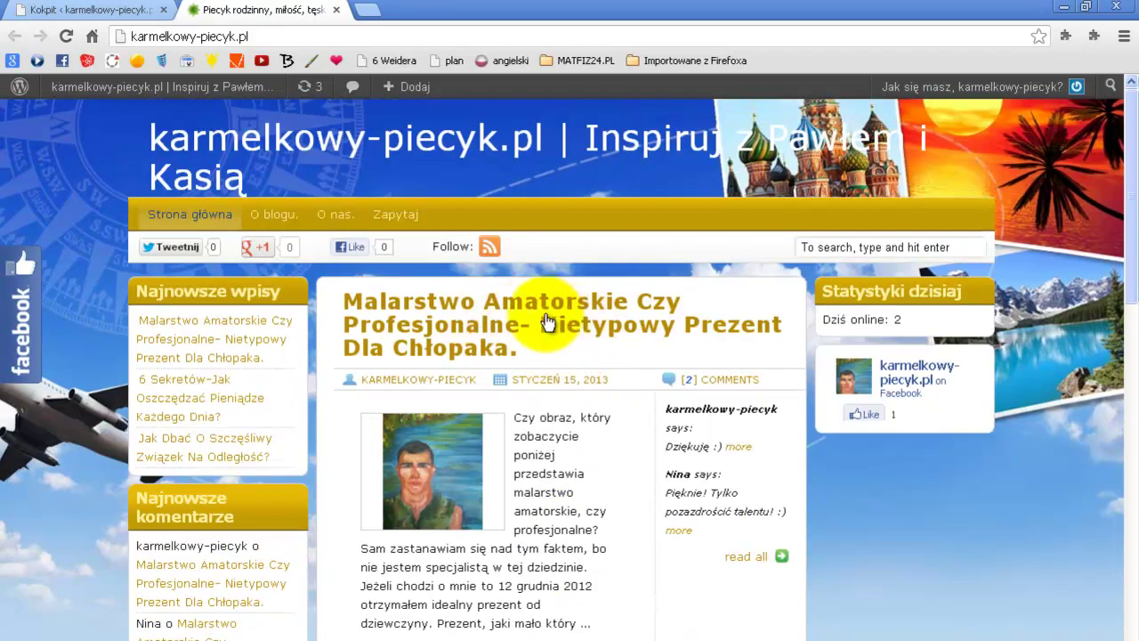
- Open the post "Malarstwo Amatorskie Czy Profesjonalne- Nietypowy Prezent Dla Chłopaka." for editing from the dashboard's post list and check its assigned category
left_click(67, 10)
mouse_move(71, 214)
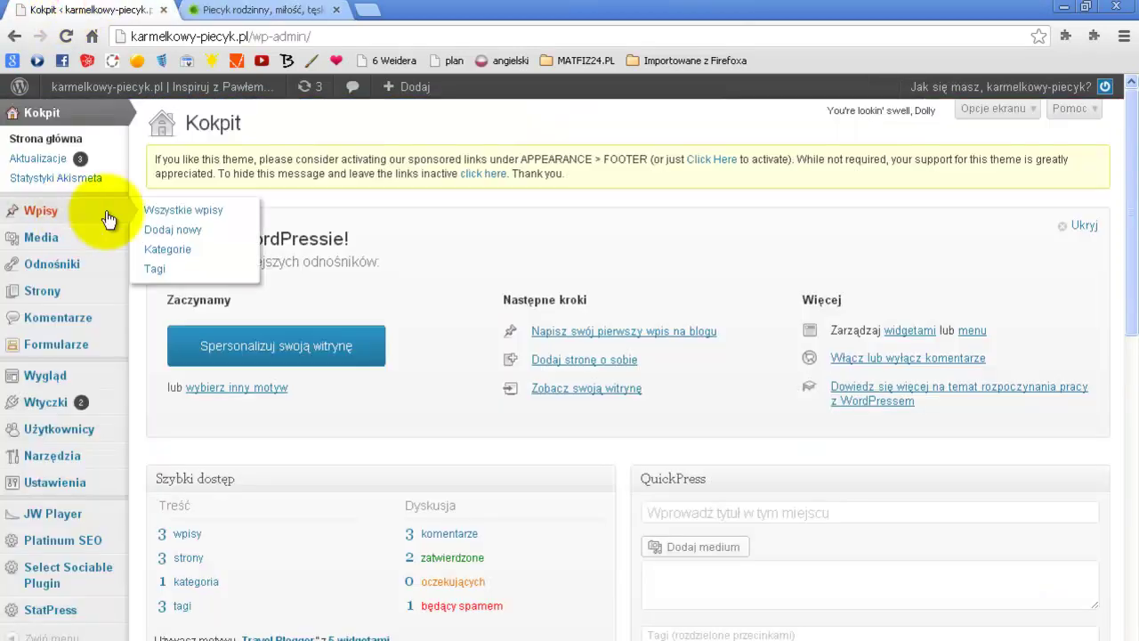
left_click(168, 214)
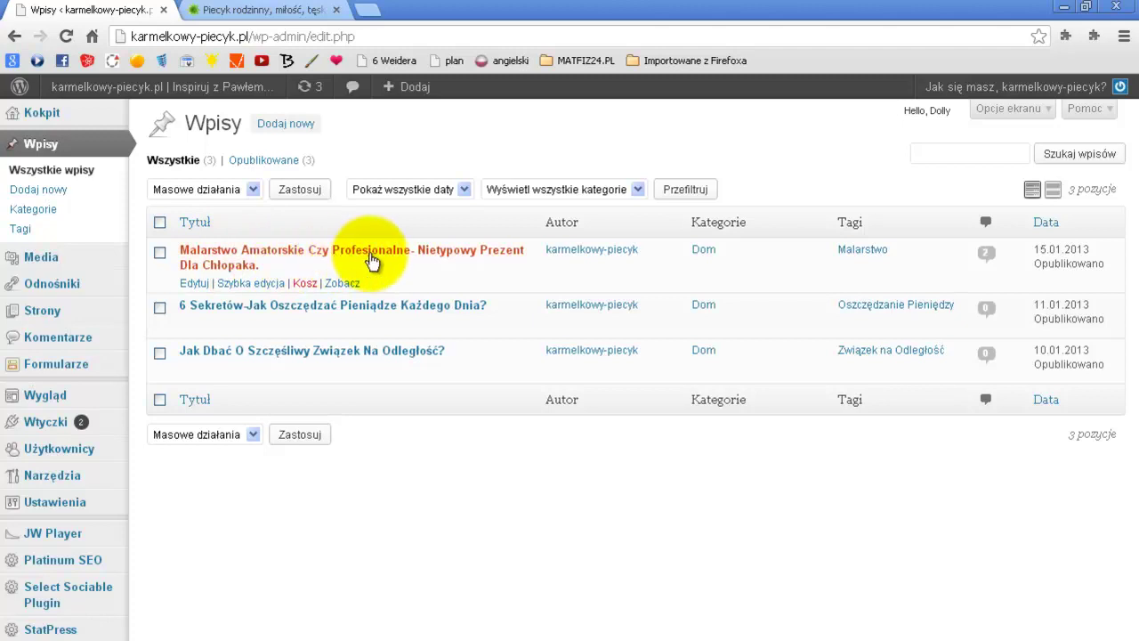
left_click(192, 283)
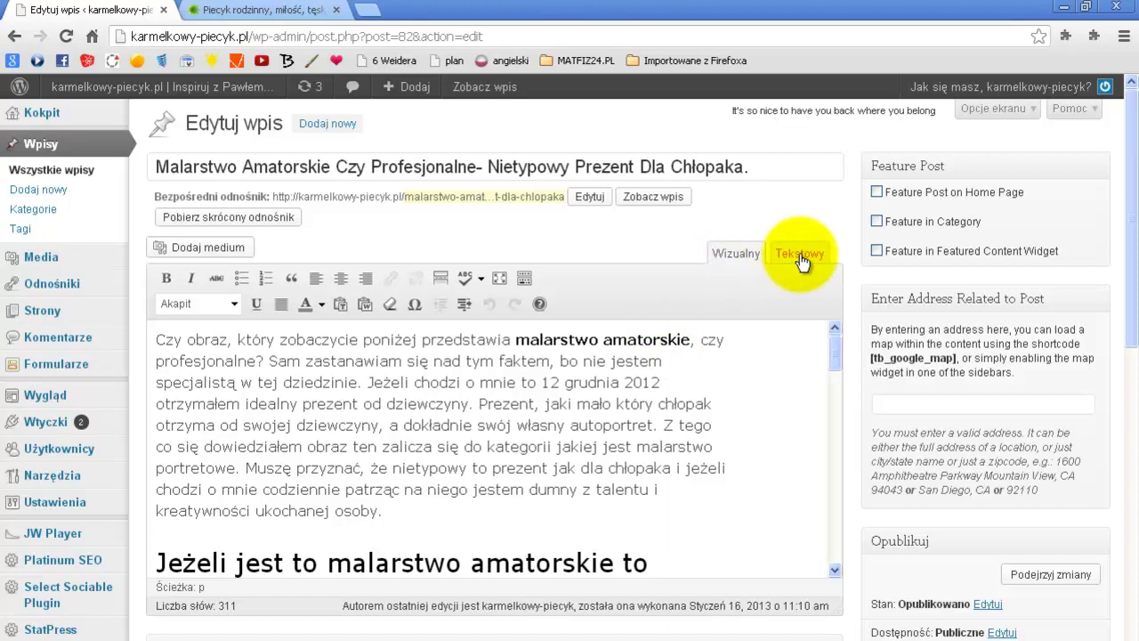
left_click_drag(1130, 216, 1135, 409)
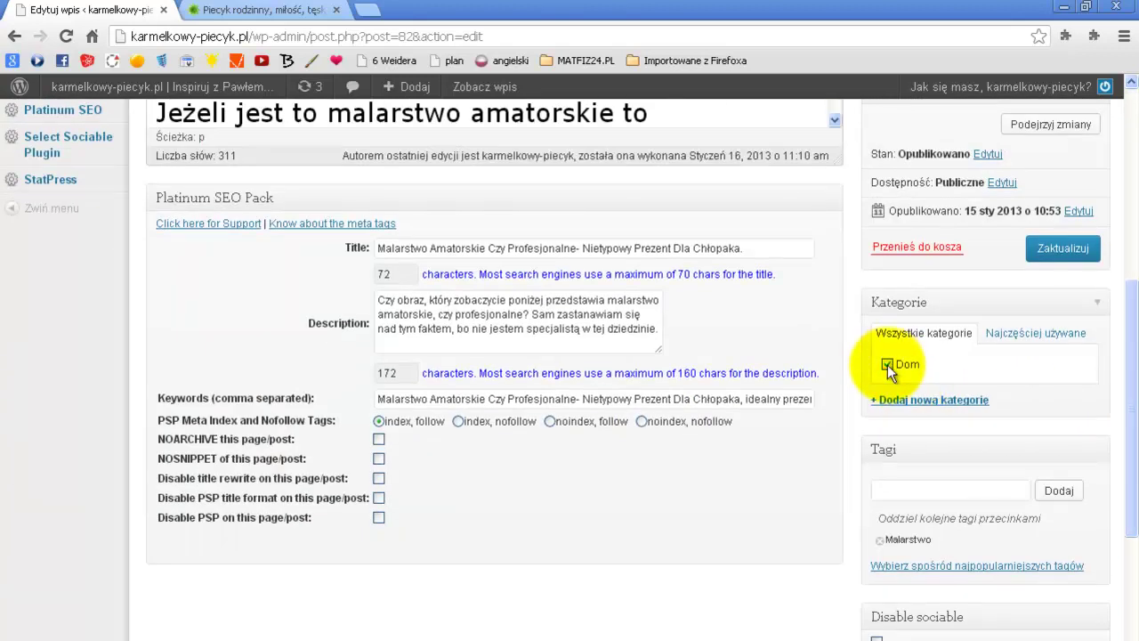
left_click_drag(1131, 356, 1129, 165)
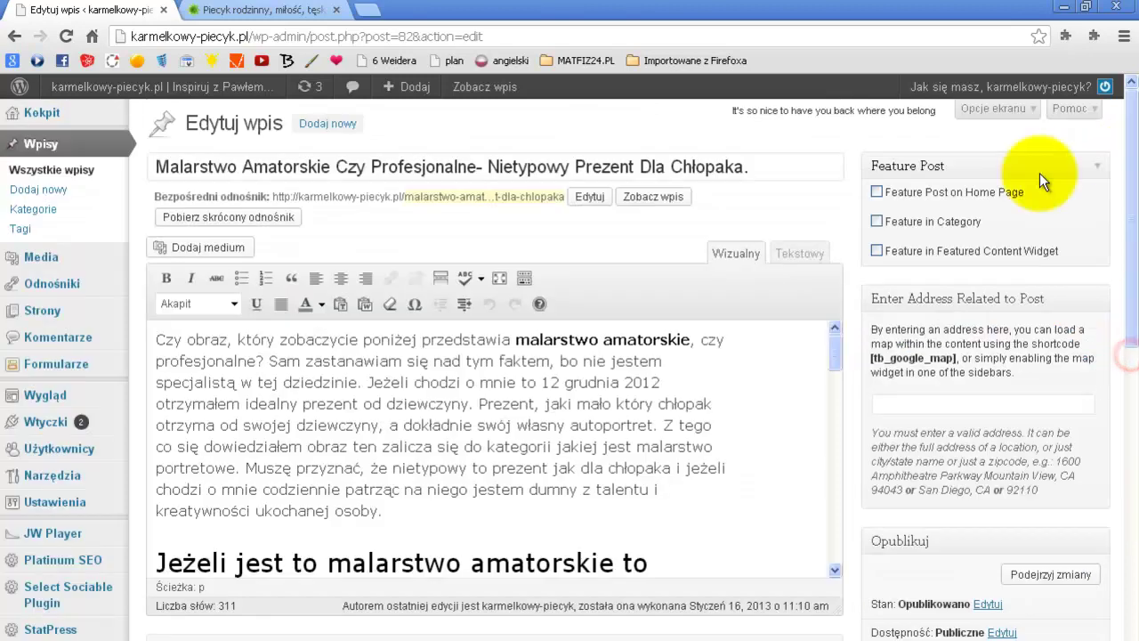
- Go to the post categories, open the Dom category for editing and update it with the name Dom
mouse_move(36, 396)
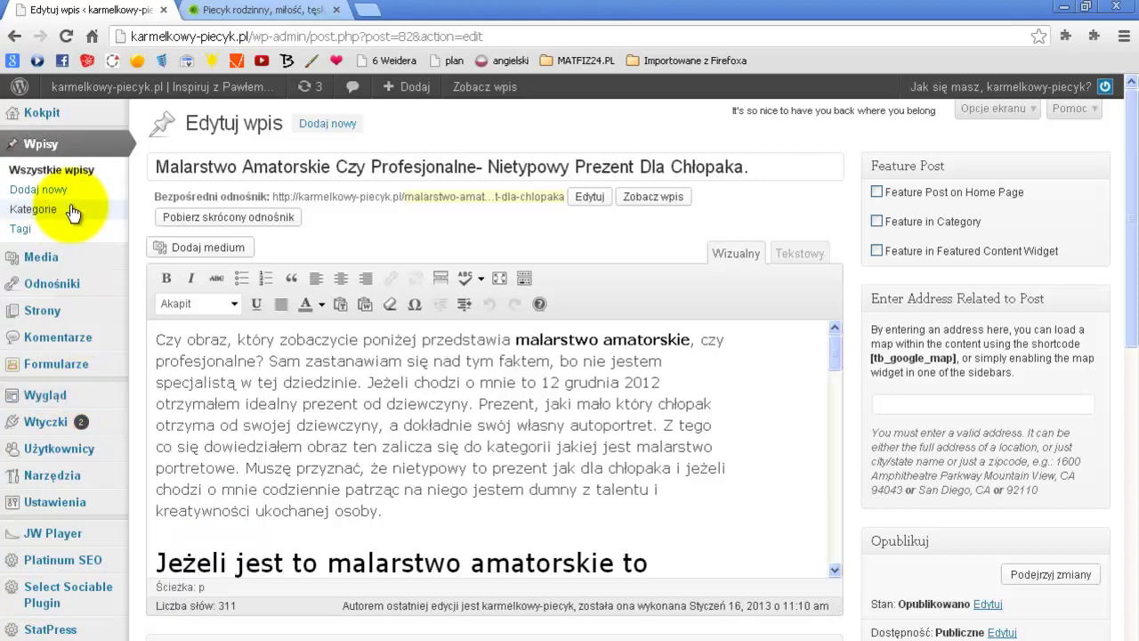
left_click(71, 211)
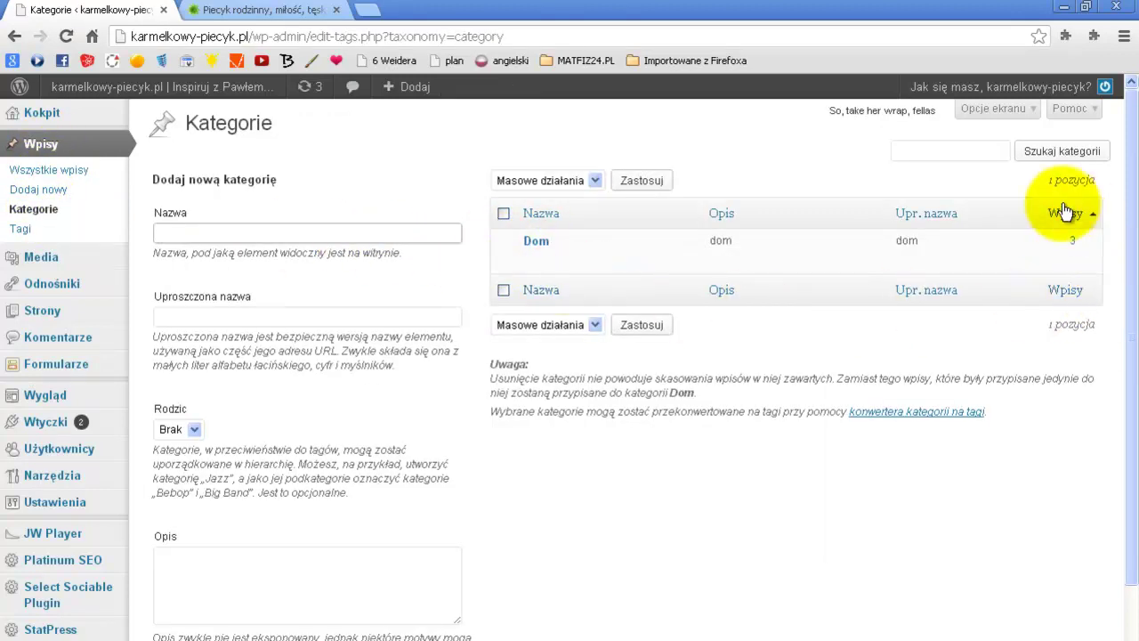
mouse_move(521, 258)
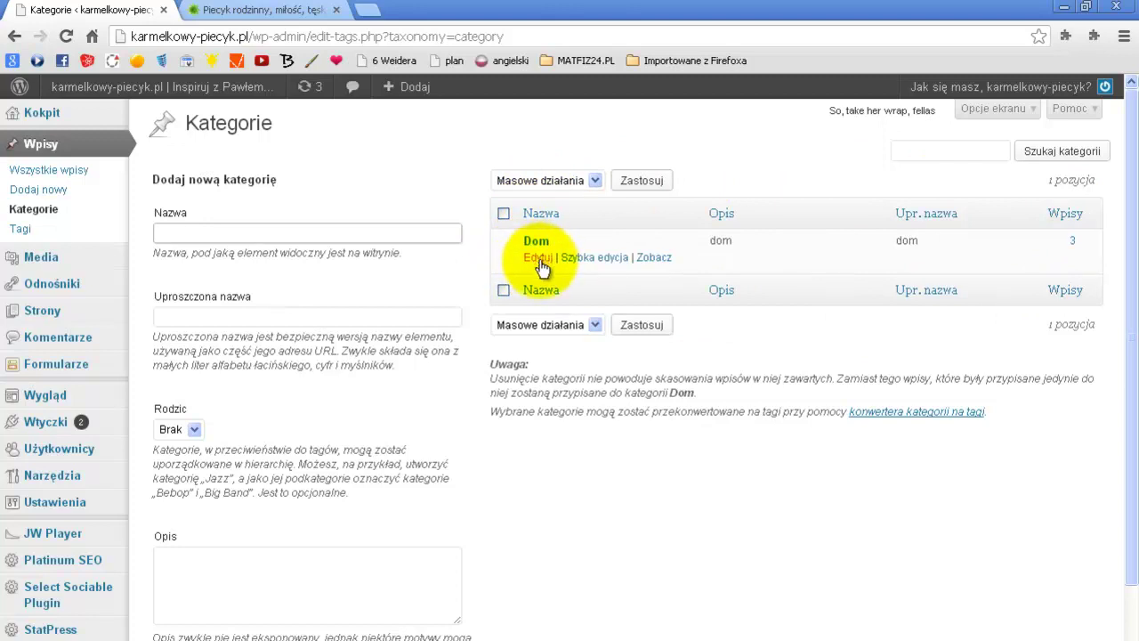
left_click(538, 258)
double_click(392, 162)
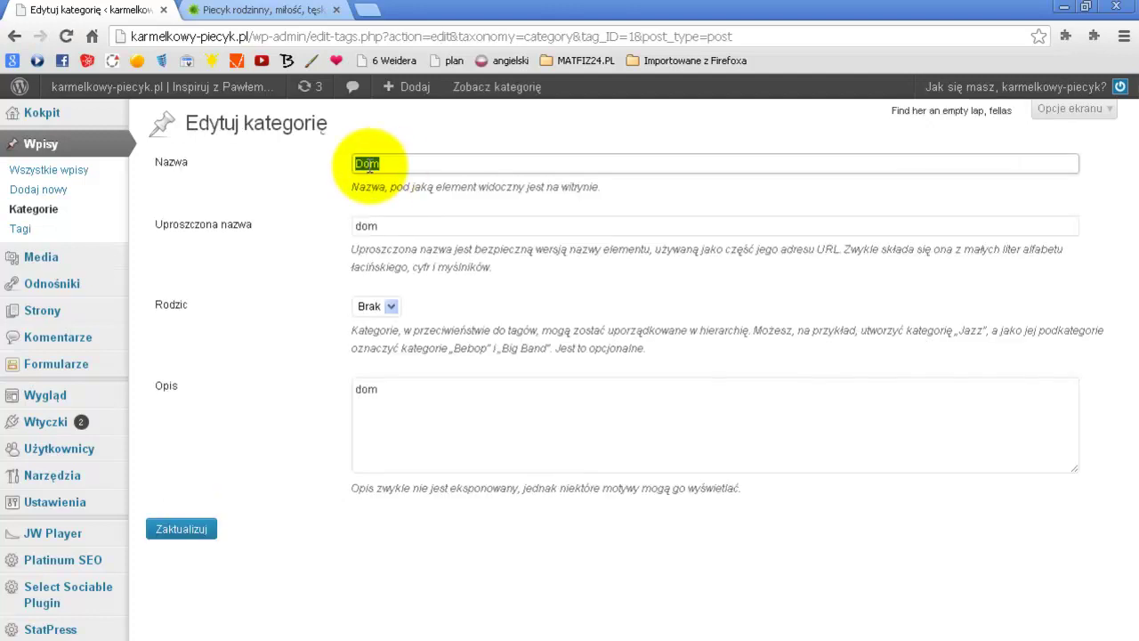
left_click(399, 162)
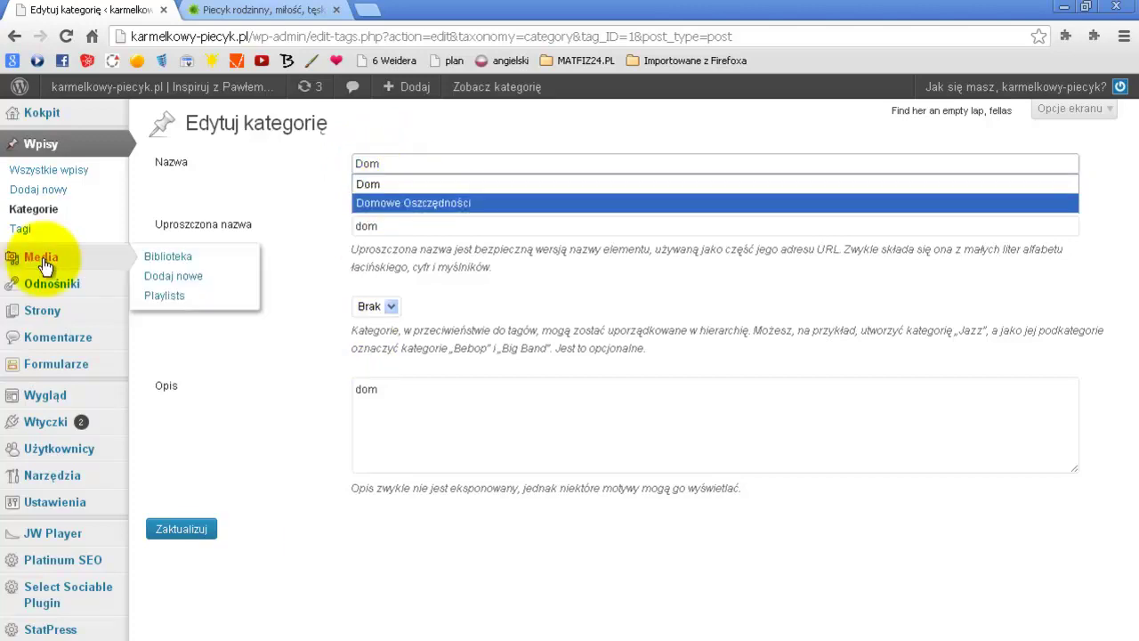
left_click(169, 531)
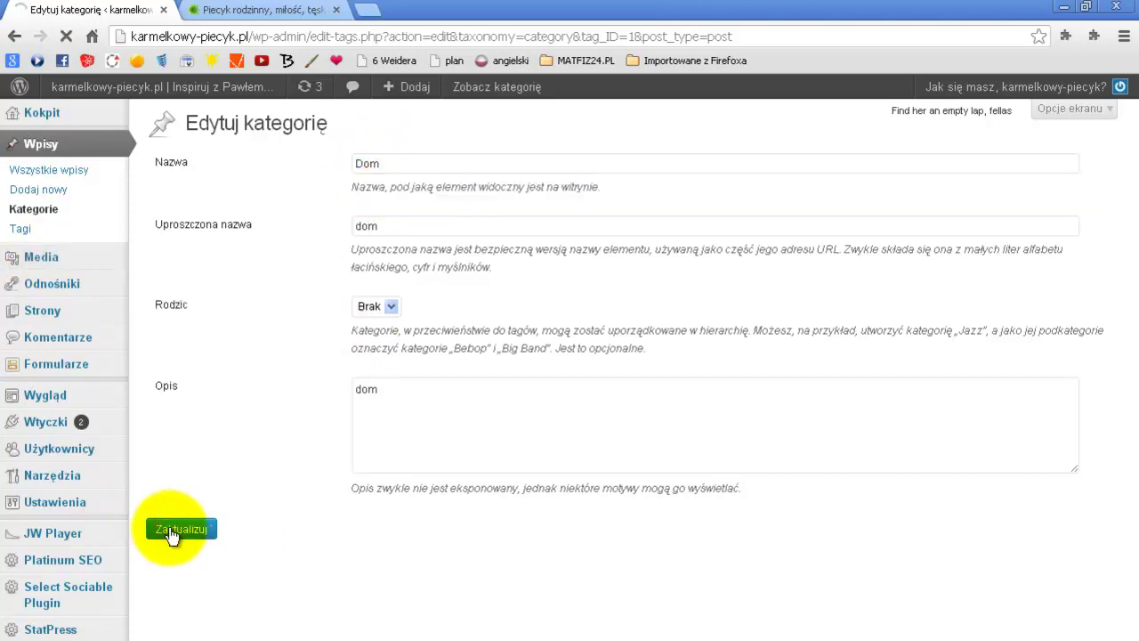
- Name the new category "Domowe Oszczędności" and give it the slug "domowe-oszczednosci"
mouse_move(537, 300)
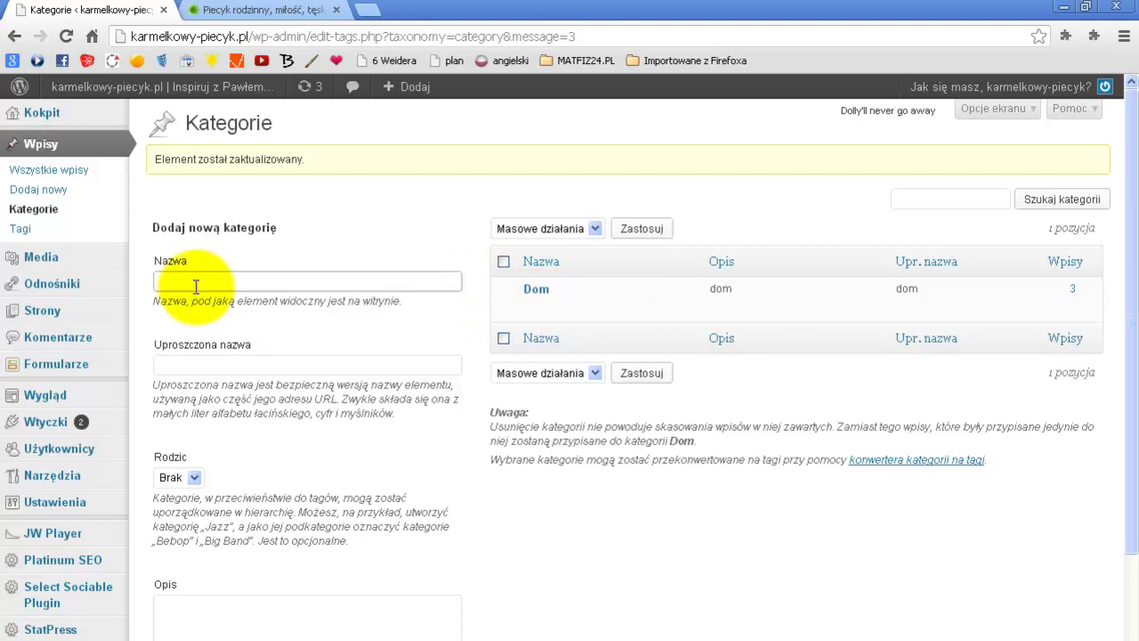
type("omowe Oszczędności")
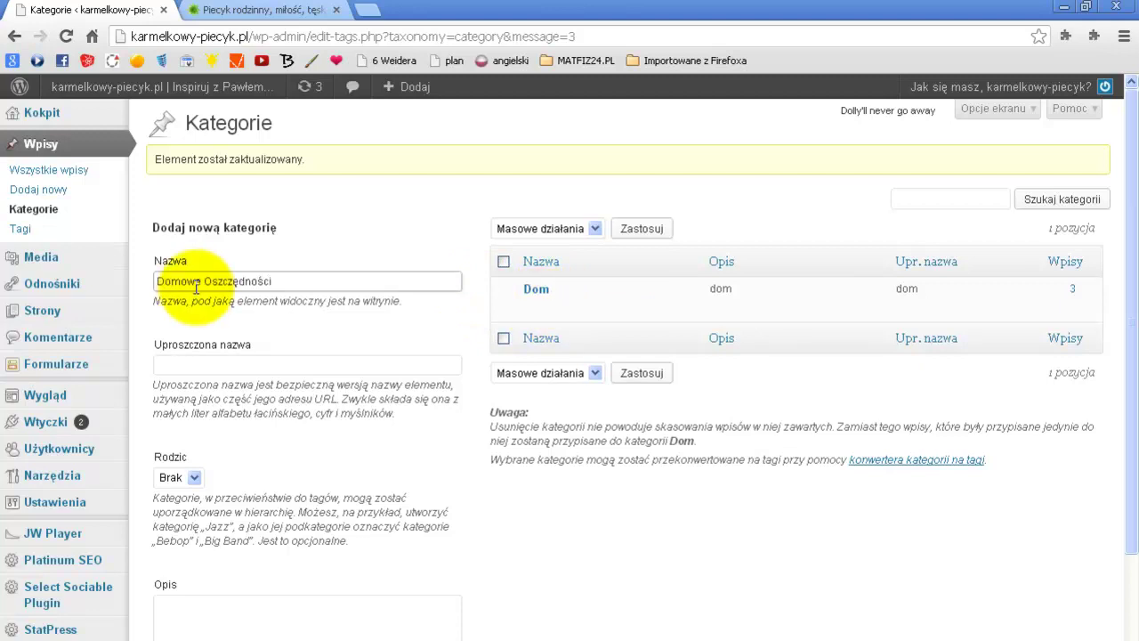
left_click(211, 366)
type("domowe-")
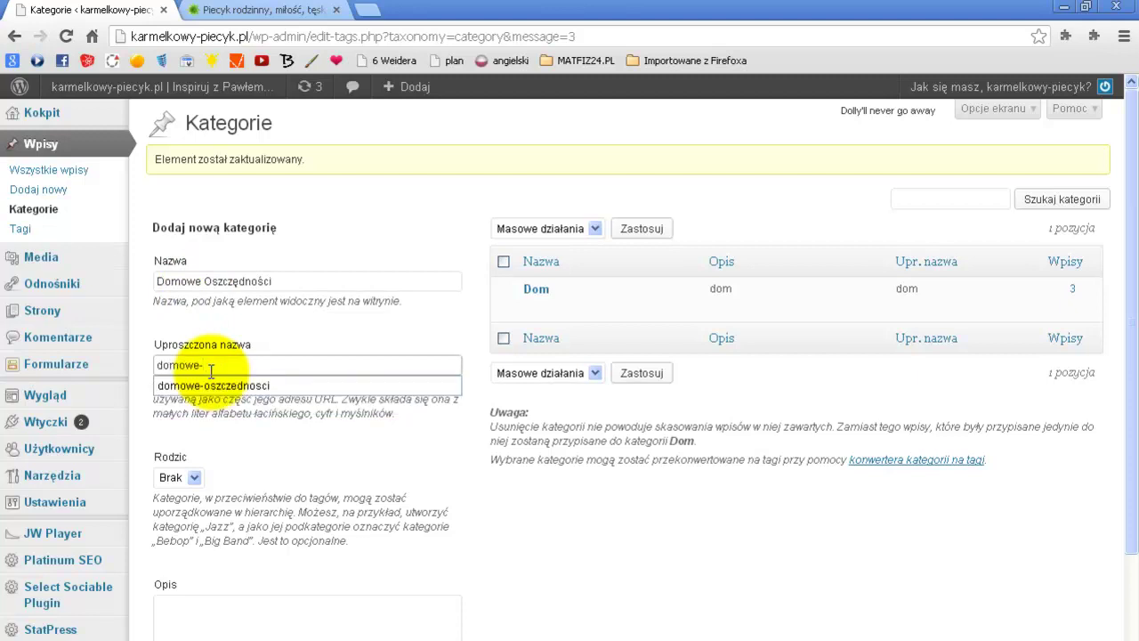
left_click(211, 385)
- Set the new category's parent to Dom, enter the description "domowe oszędności" and add the category
left_click(191, 478)
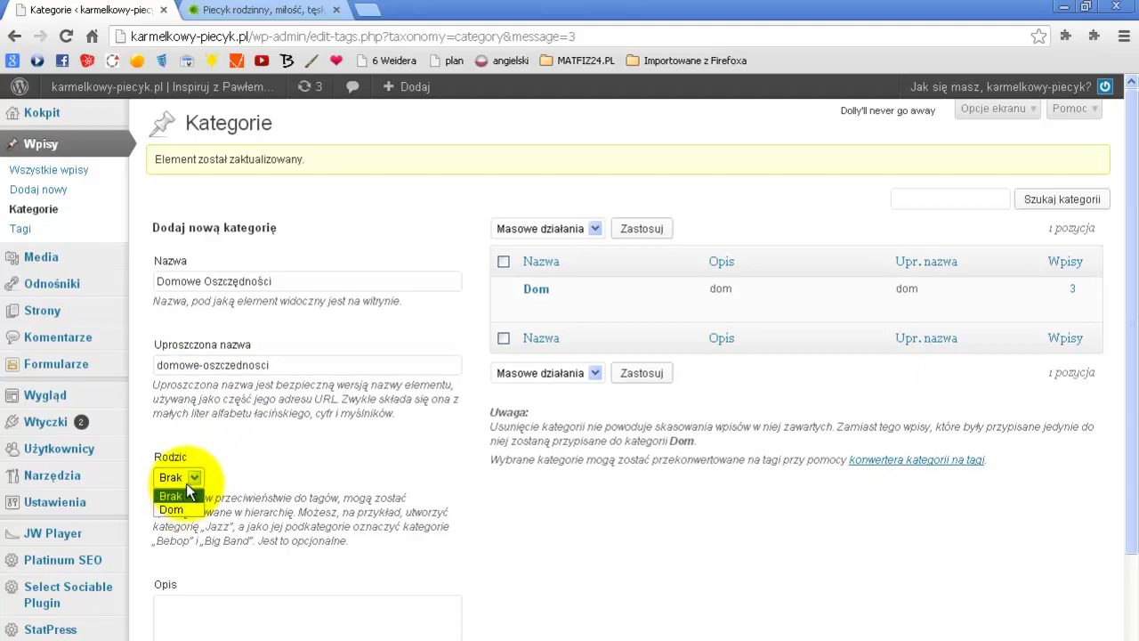
left_click(187, 480)
left_click(195, 480)
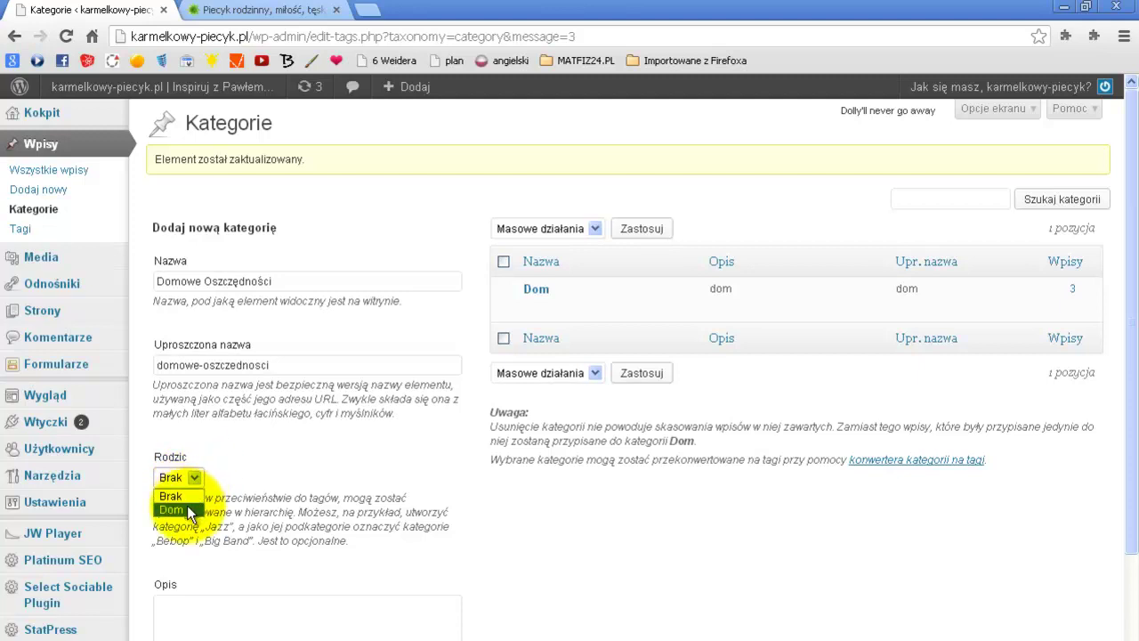
left_click(188, 511)
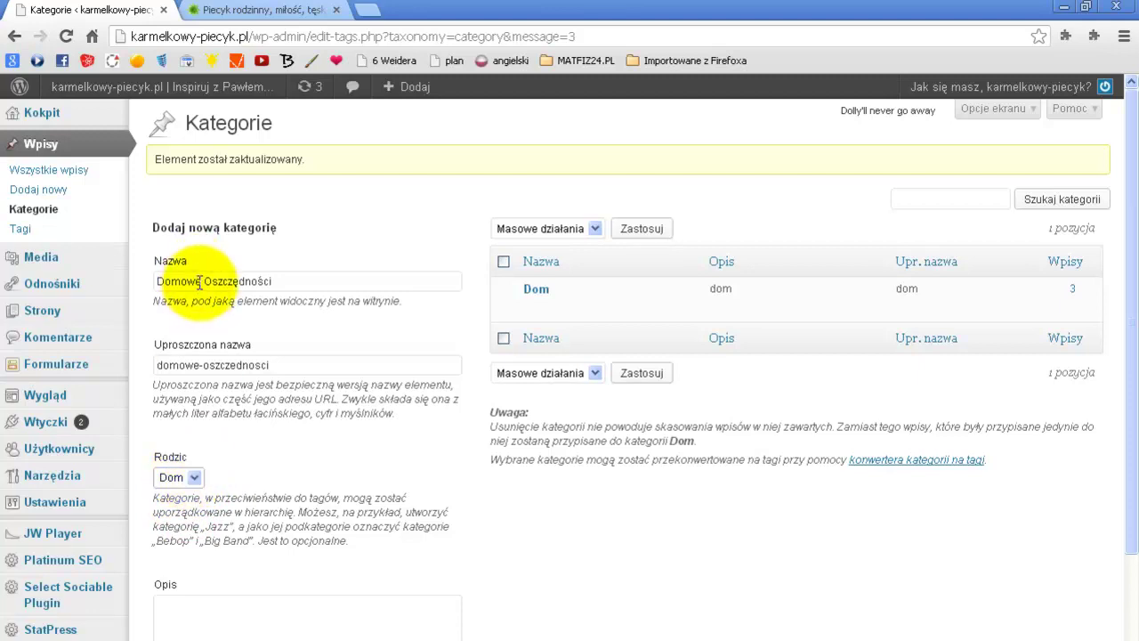
left_click(224, 611)
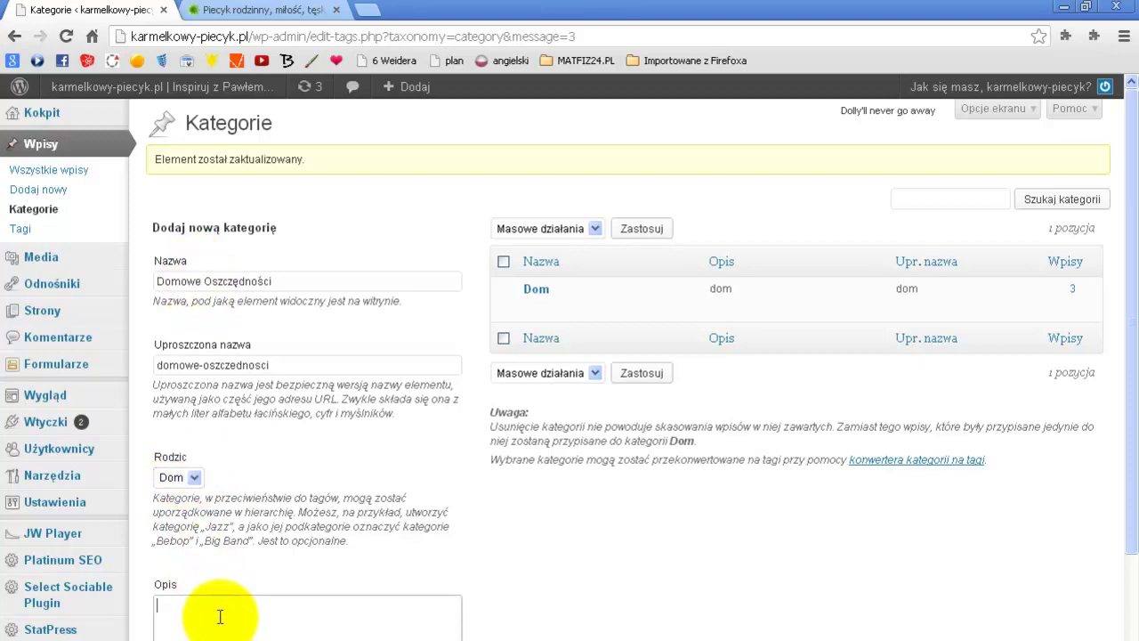
type("domowe oszędności")
scroll(273, 495, "down", 3)
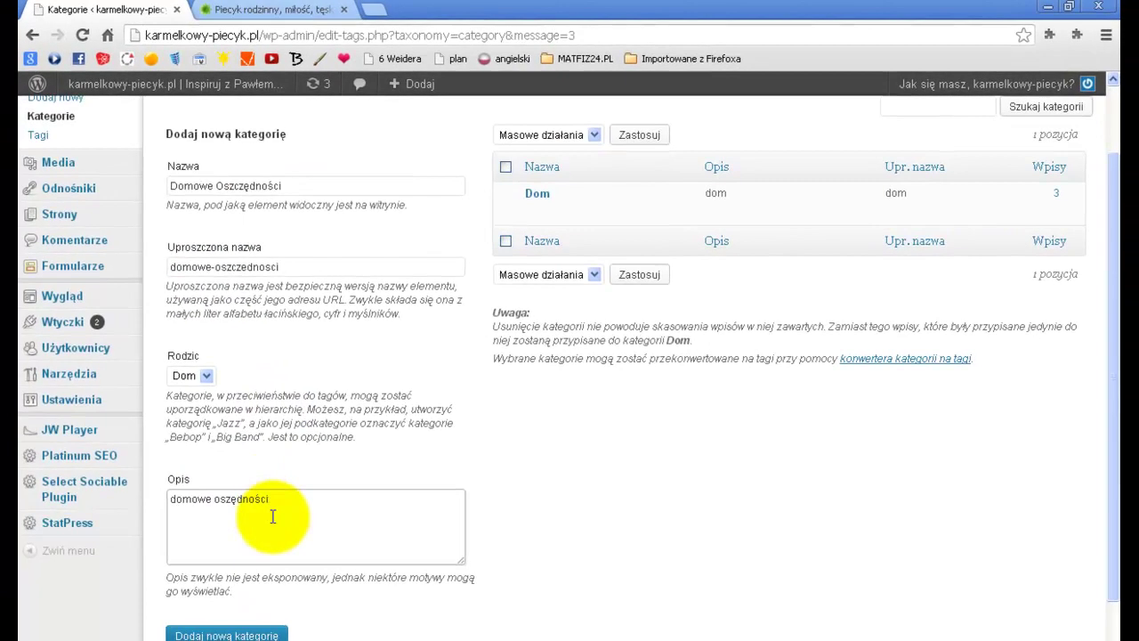
left_click(264, 627)
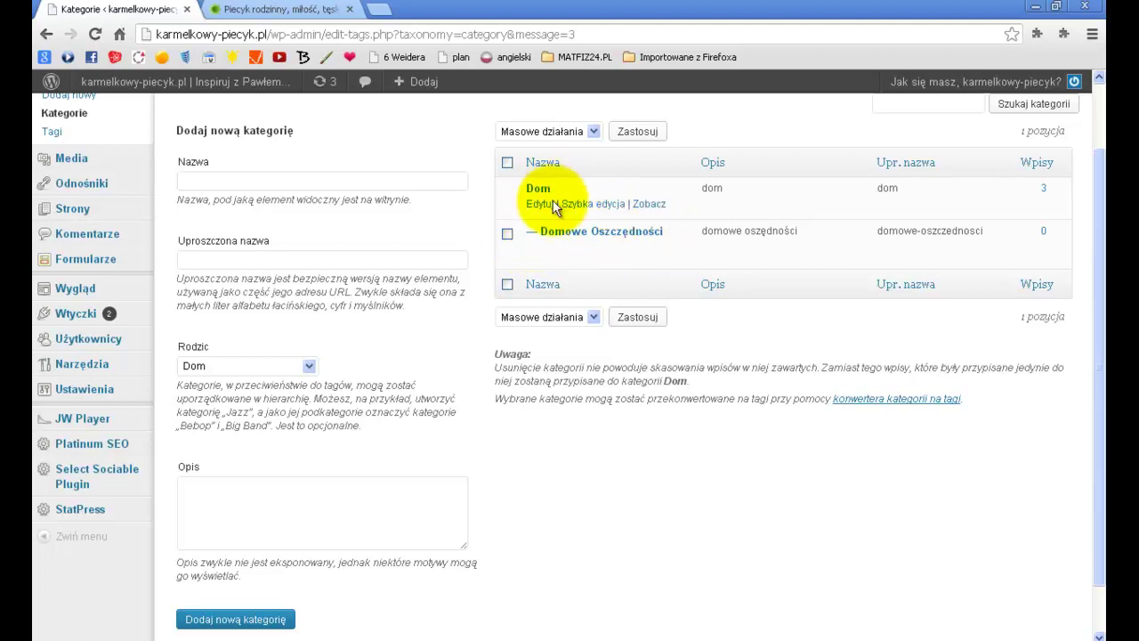
- Name another new category "Kuchnia" and give it the slug "kuchnia"
left_click(265, 182)
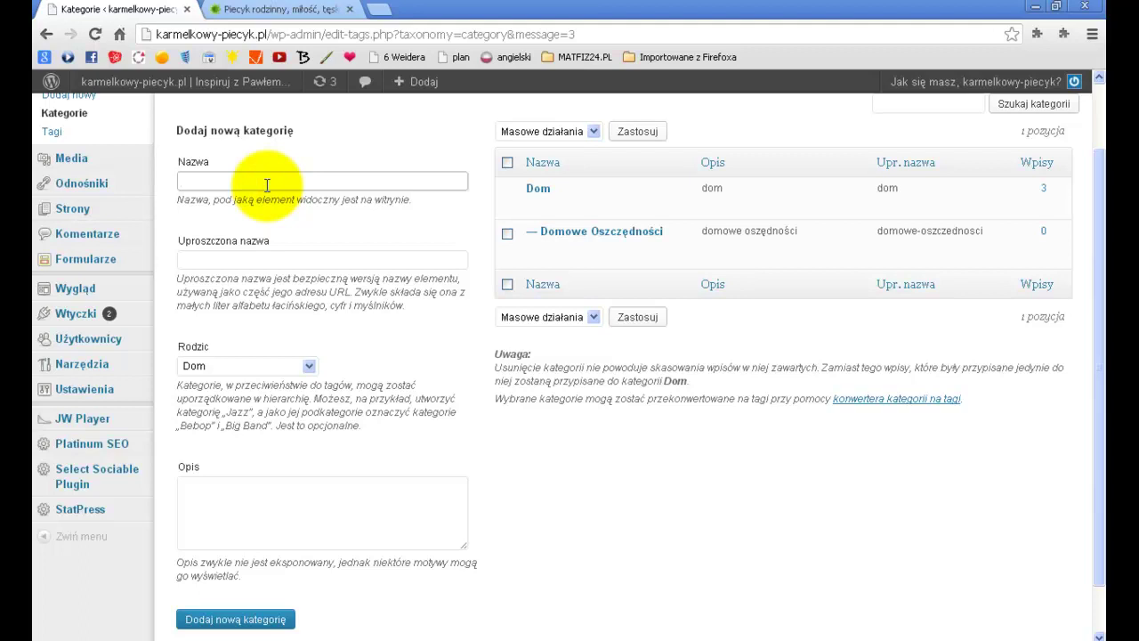
type("Kuchnia")
left_click(234, 258)
type("kuc")
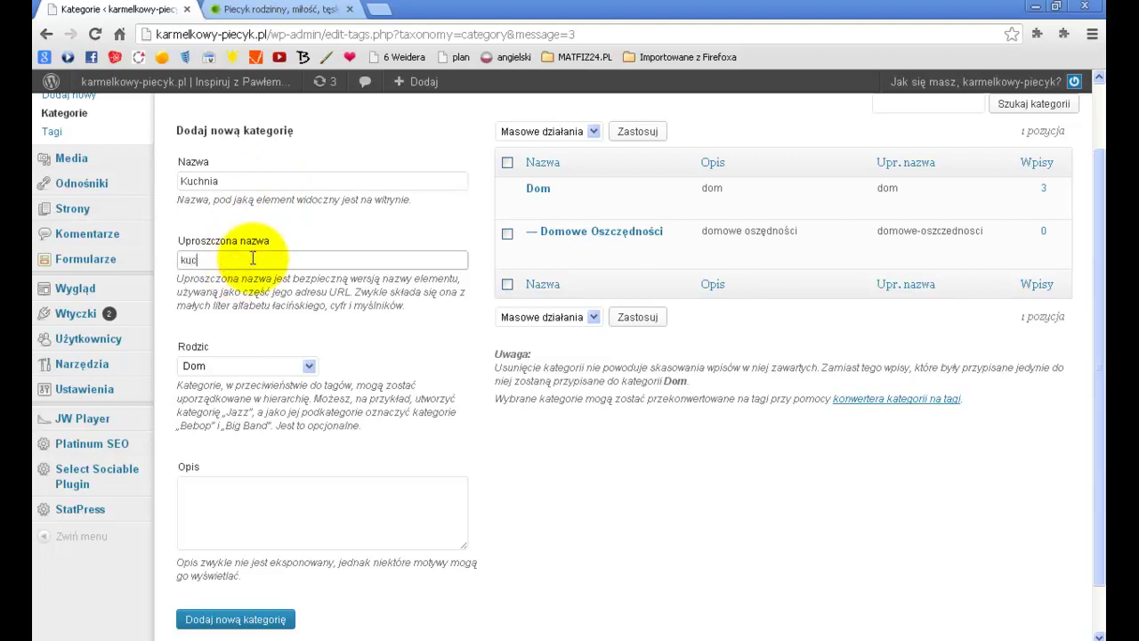
type("hnia")
- Set the Kuchnia category's parent to Brak, enter the description "kuchnia" and add the category
left_click(310, 366)
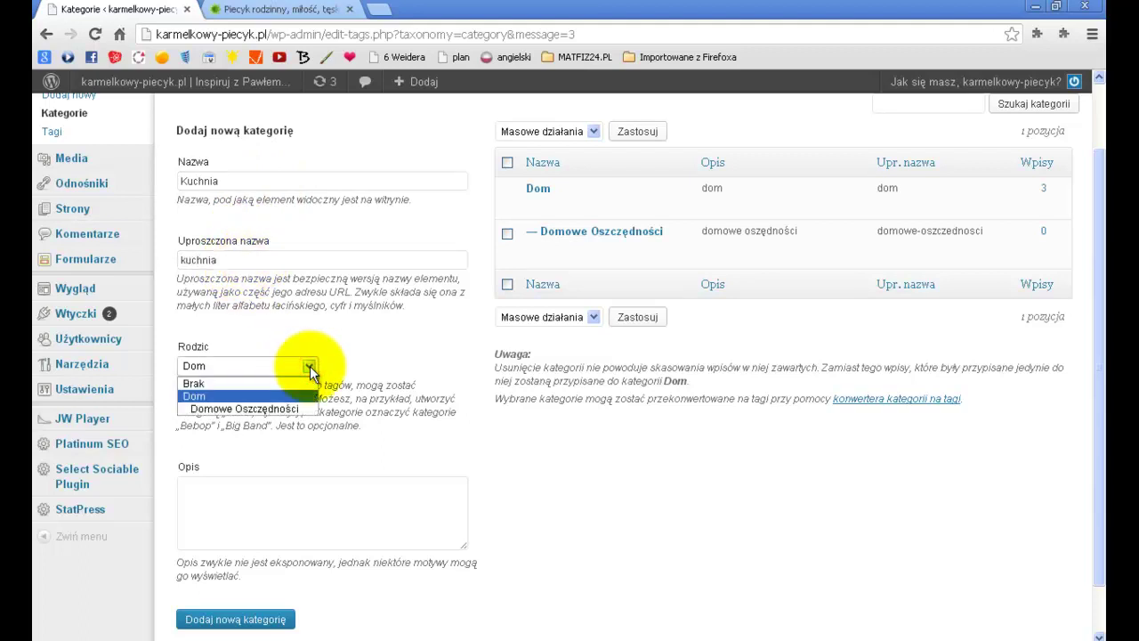
left_click(271, 383)
left_click(211, 508)
type("kuchnia")
left_click(241, 619)
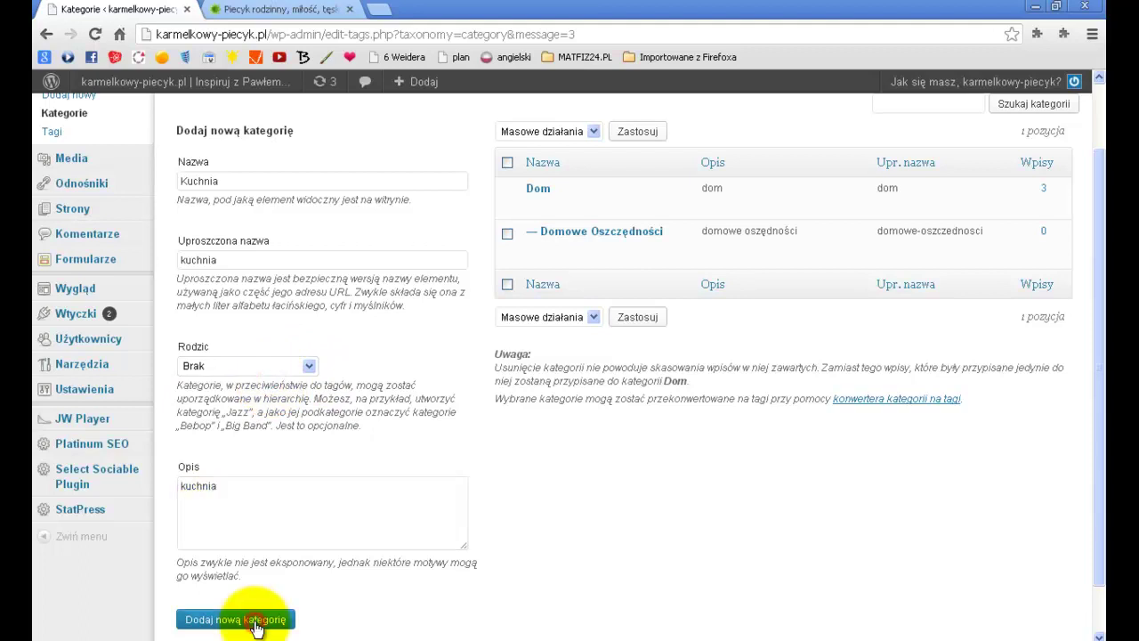
mouse_move(549, 209)
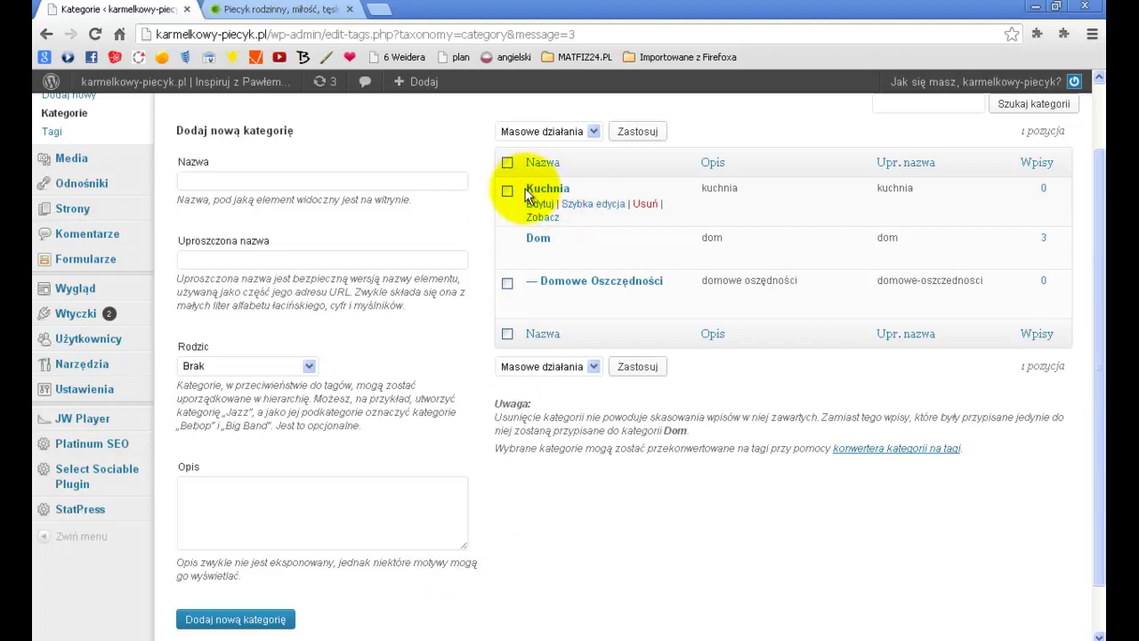
- Name a new category "Ciasta" and give it the slug "ciasta"
left_click(233, 179)
mouse_move(509, 185)
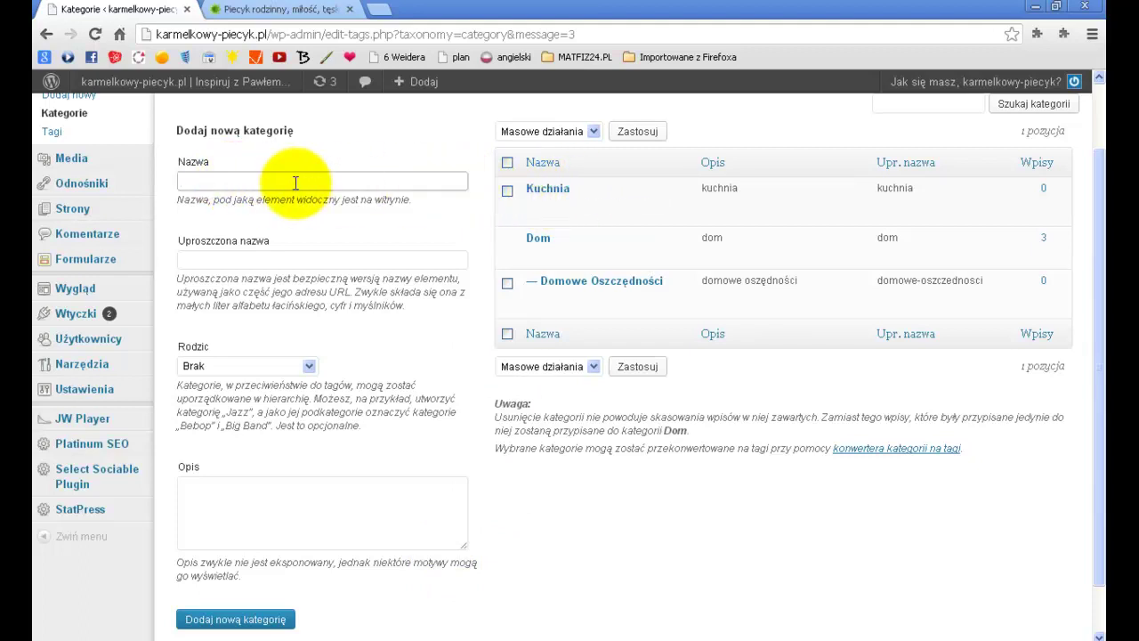
type("Ciasta")
left_click(254, 259)
type("ci")
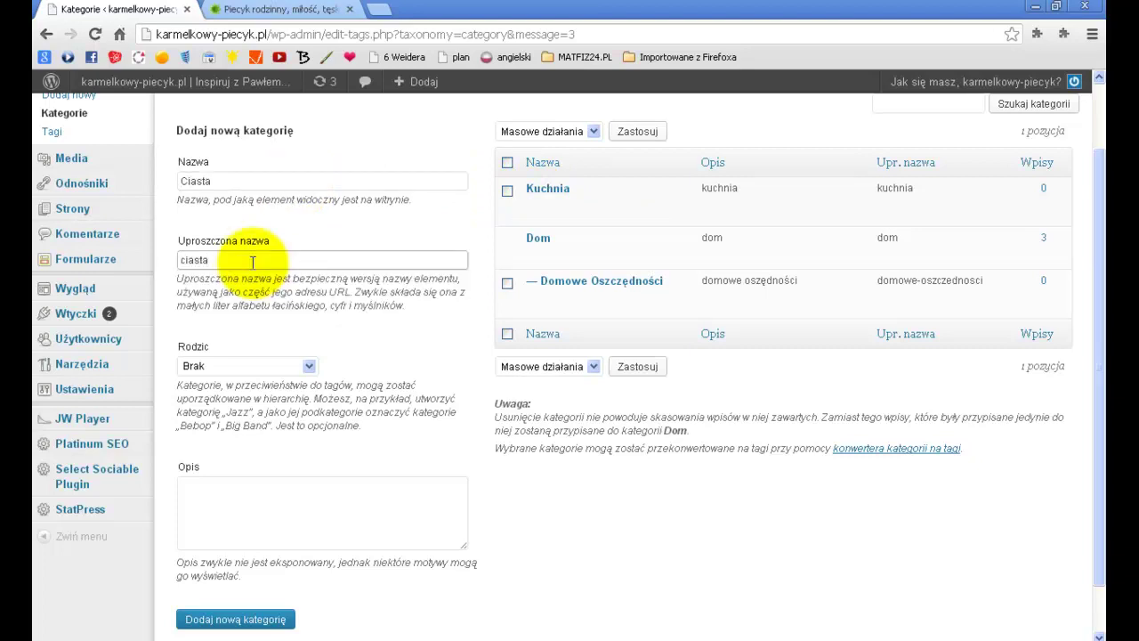
- Set the Ciasta category's parent to Kuchnia and add the category without a description
left_click(293, 364)
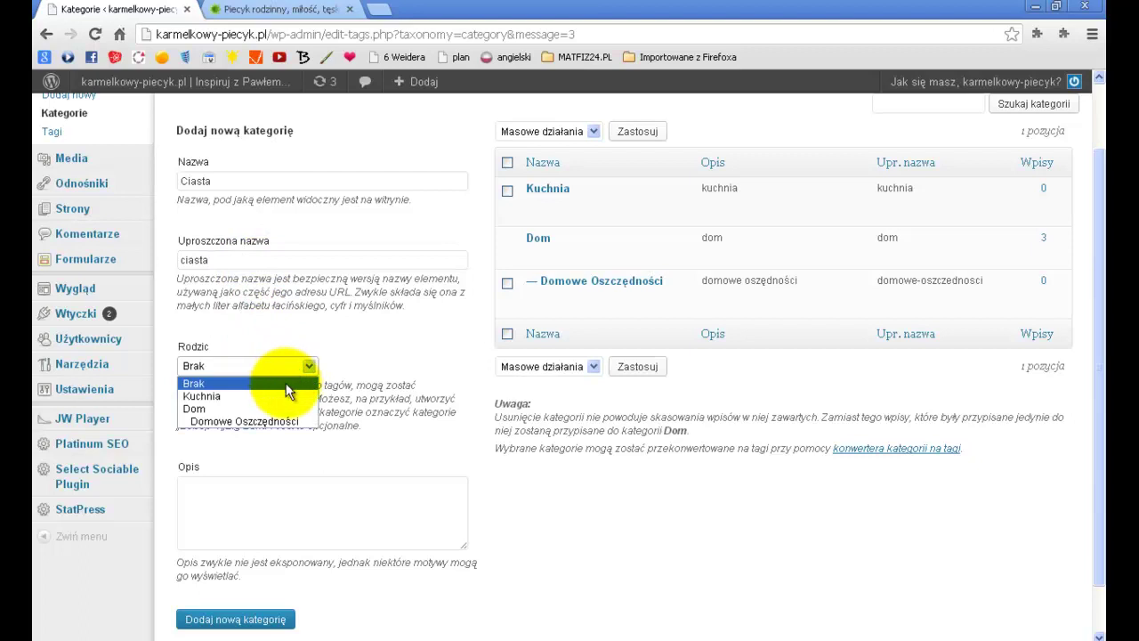
left_click(281, 396)
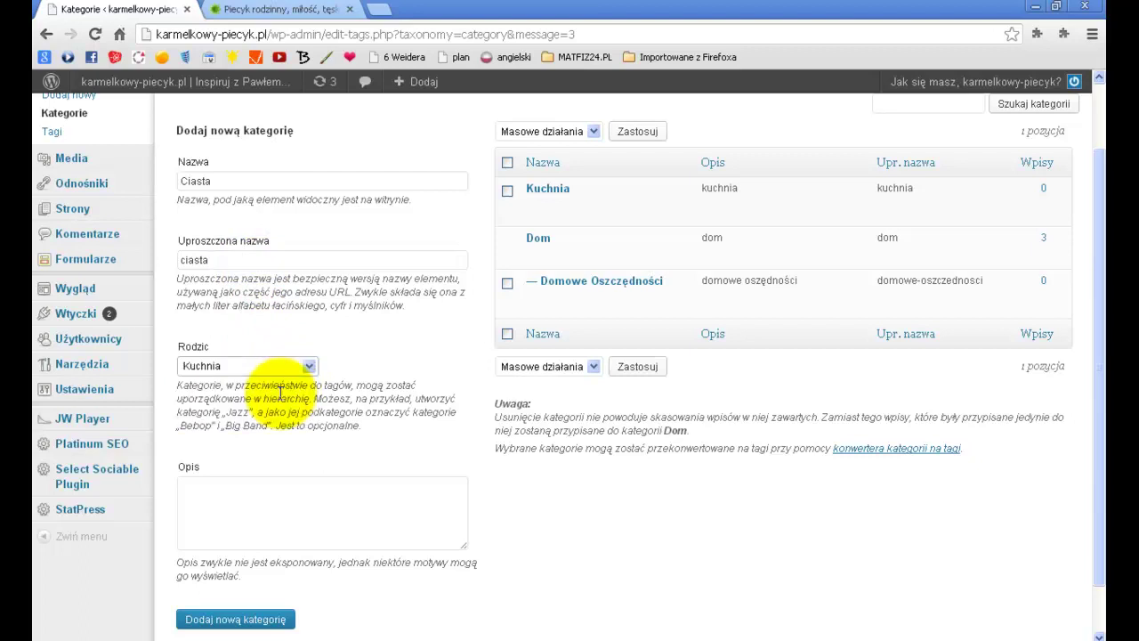
scroll(298, 378, "down", 1)
left_click(261, 565)
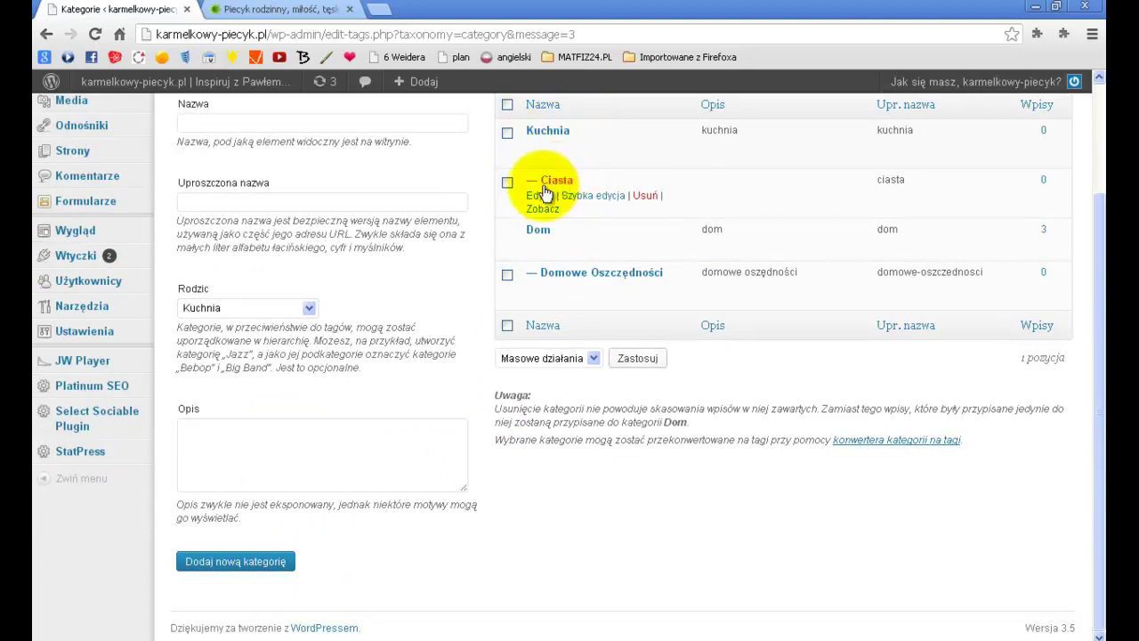
- Name another new category "Hobby" and give it the slug "hobby"
scroll(310, 211, "up", 1)
left_click(306, 207)
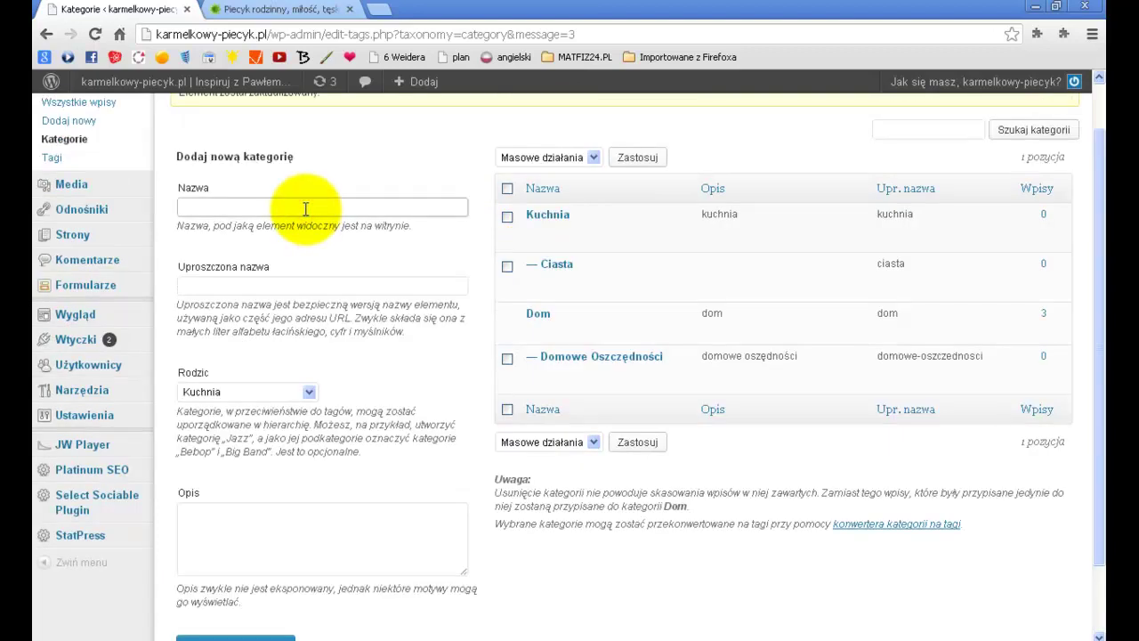
type("Hobby")
key("Tab")
type("hobby")
- Set the Hobby category's parent to Brak, enter the description "hobby" and add the category
left_click(295, 393)
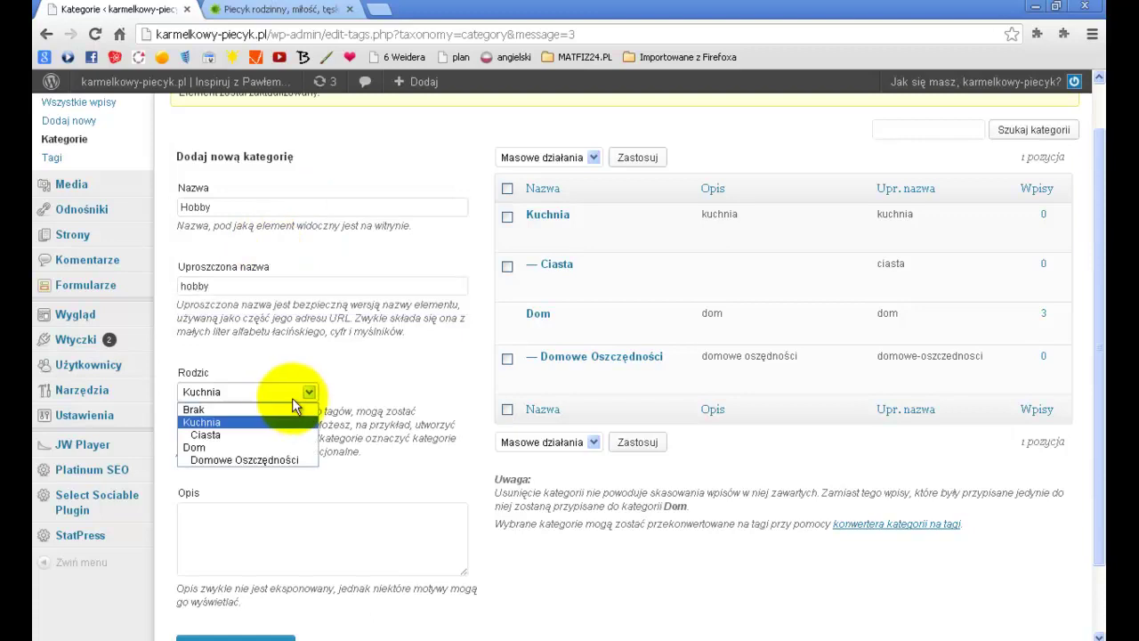
left_click(283, 409)
left_click(266, 511)
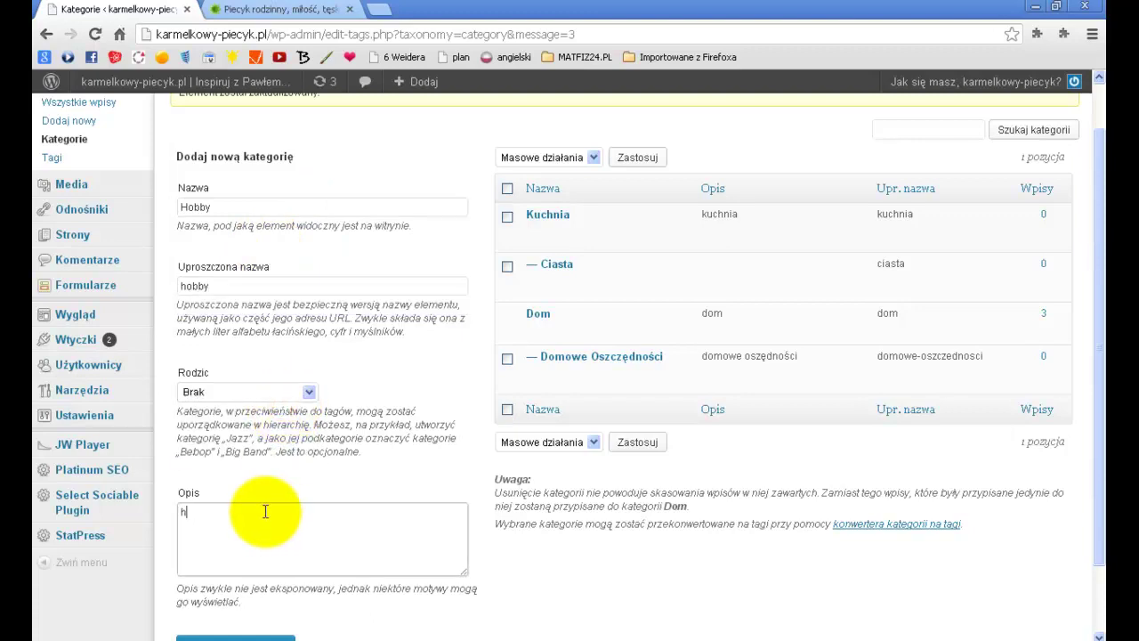
scroll(265, 511, "down", 1)
left_click(267, 561)
- Name another new category "Malarstwo" and give it the slug "malarstwo"
left_click(225, 125)
scroll(269, 166, "up", 1)
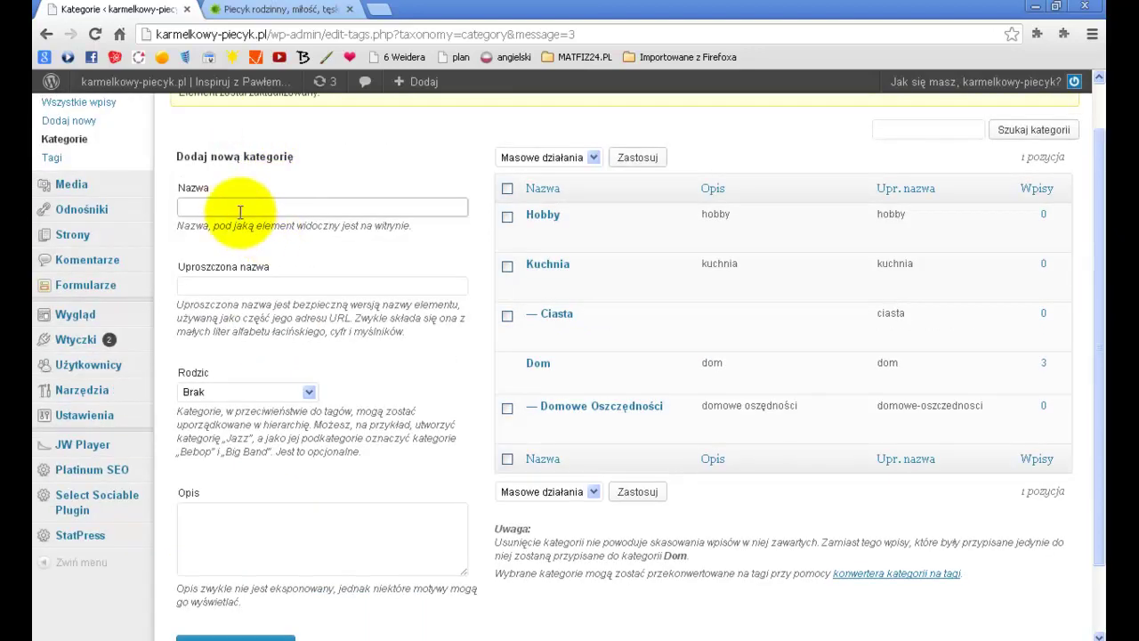
type("alarstwo")
left_click(267, 284)
type("mala")
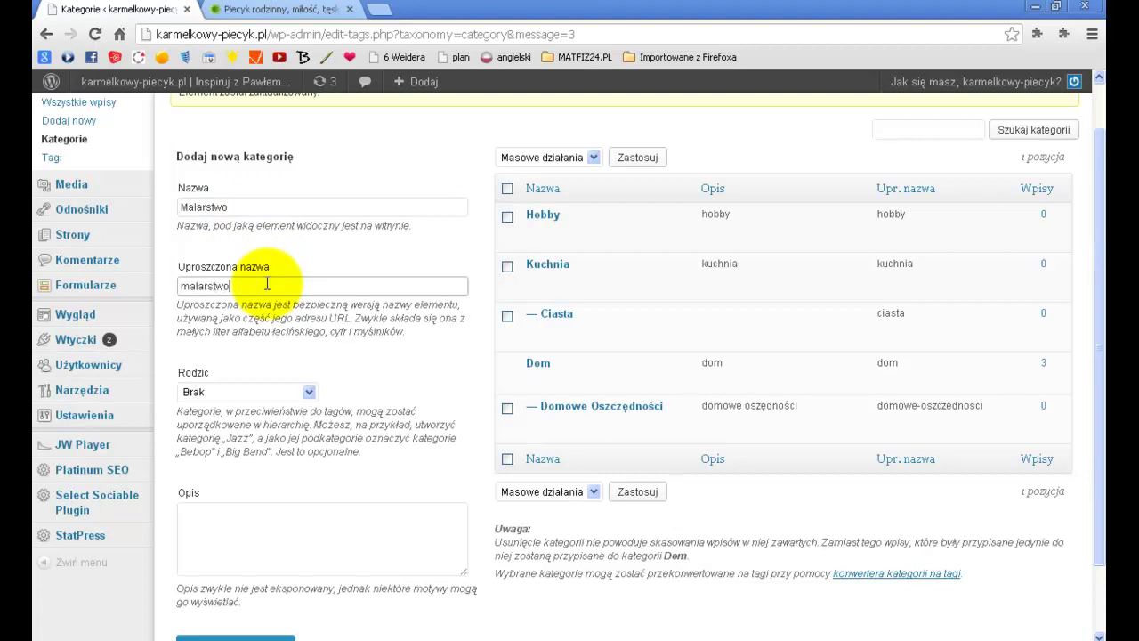
type("rstwo")
- Set the Malarstwo category's parent to Hobby, enter the description "malarstwo" and add the category
left_click(260, 394)
left_click(256, 423)
key("Tab")
type("malarstwo")
scroll(251, 464, "down", 1)
left_click(253, 563)
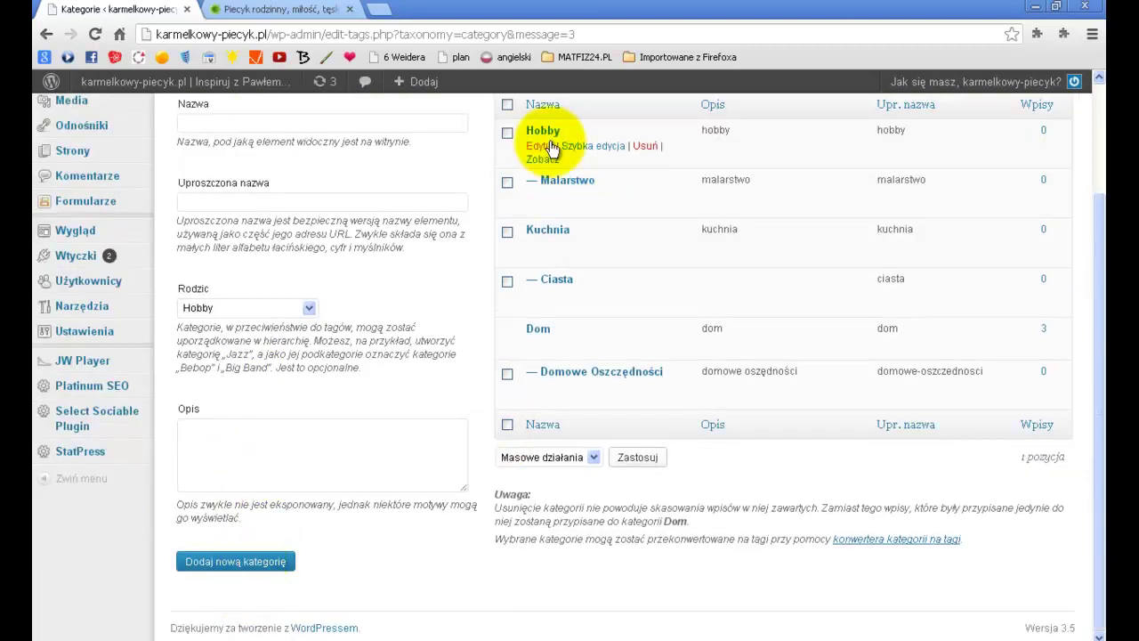
- Name another new category "Miłość" and give it the slug "milosc"
scroll(636, 170, "up", 1)
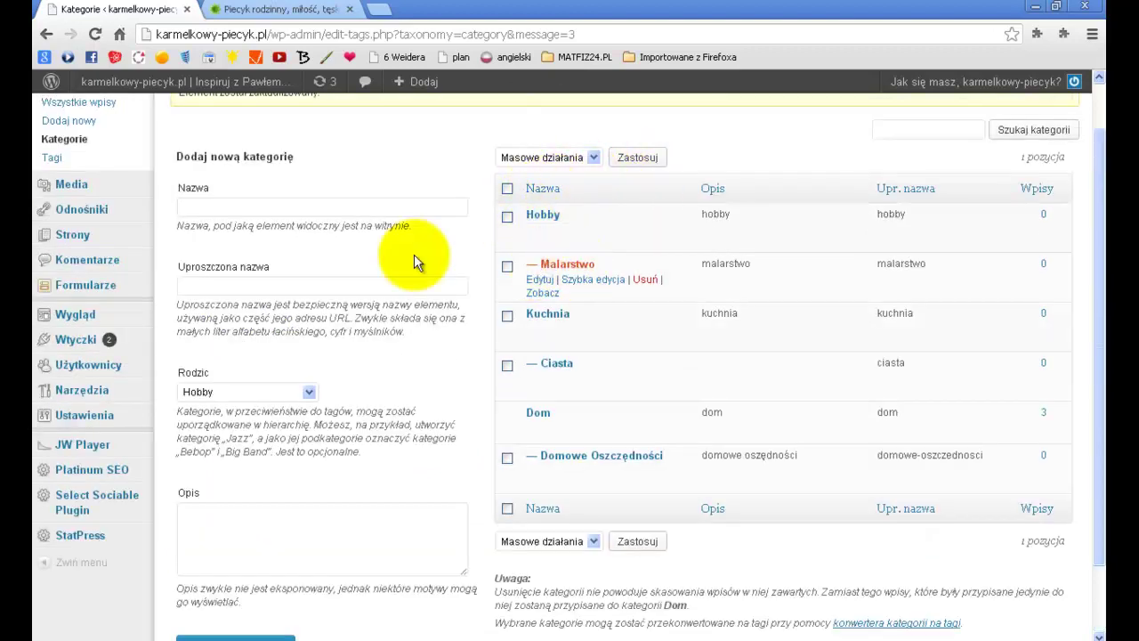
left_click(295, 207)
type("Miłość")
left_click(281, 286)
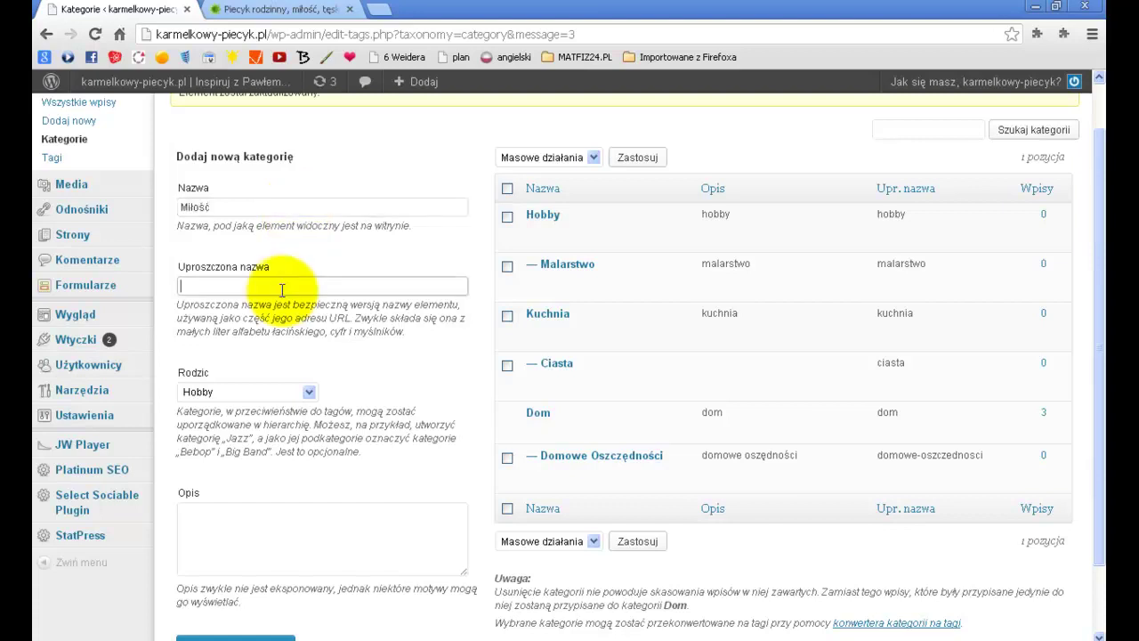
type("milosc")
- Set the Miłość category's parent to Brak, enter the description "miłość" and add the category
left_click(247, 391)
left_click(244, 406)
left_click(234, 534)
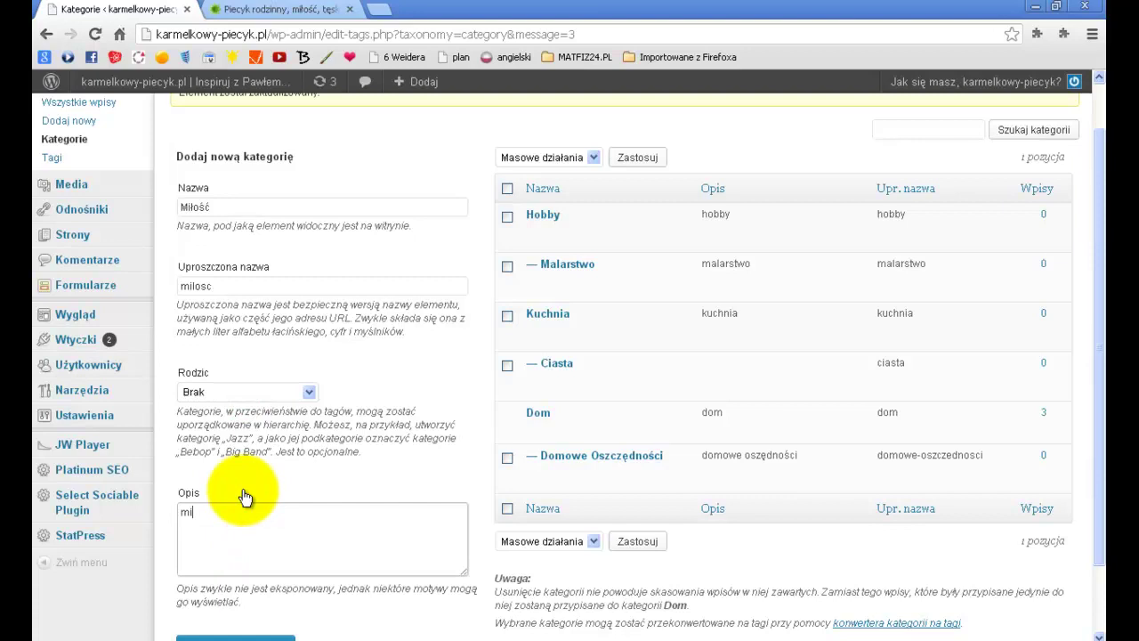
scroll(243, 493, "down", 1)
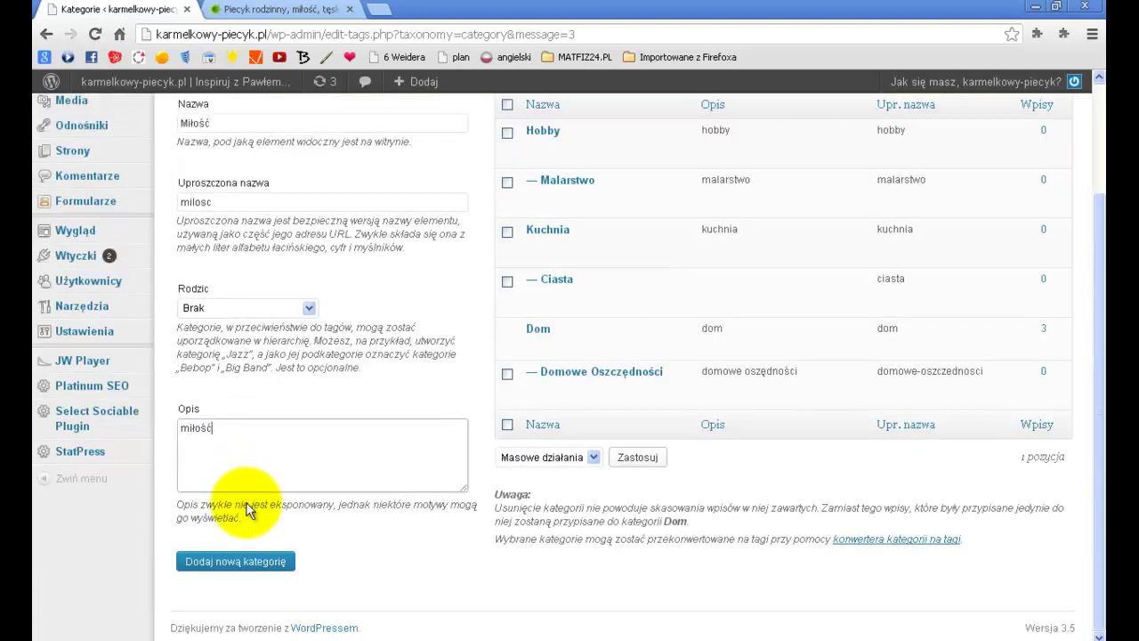
left_click(265, 562)
- Name another new category "Związki na Odległość" and give it the slug "zwiazki-na-odleglosc"
scroll(245, 208, "up", 1)
left_click(245, 209)
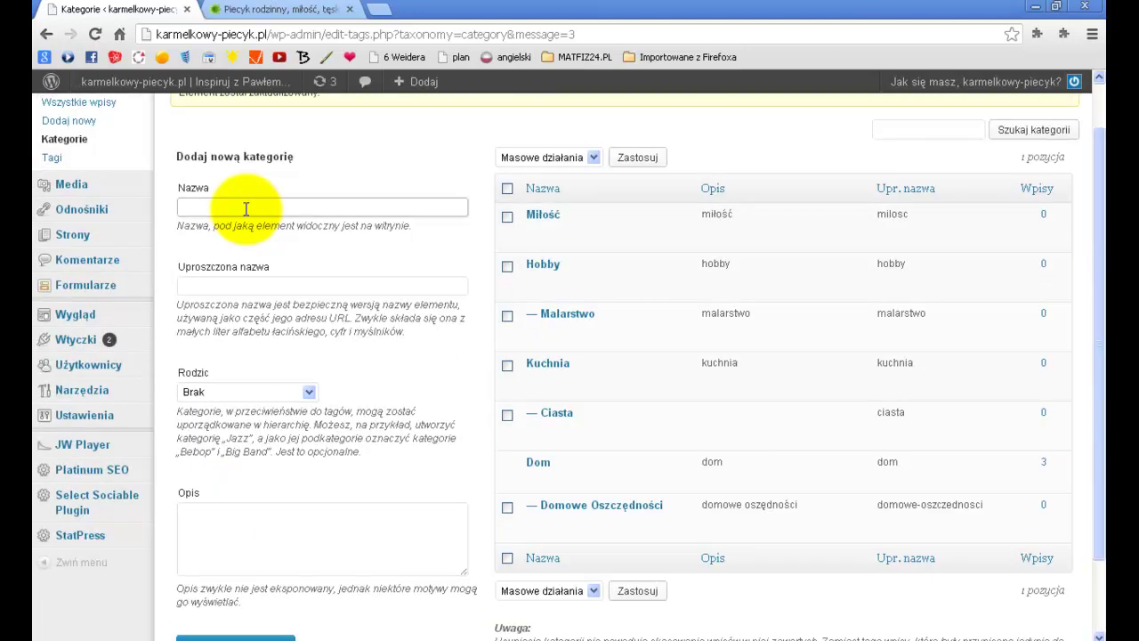
type("Związki na Odległość")
left_click(256, 285)
type("zwiazki-na")
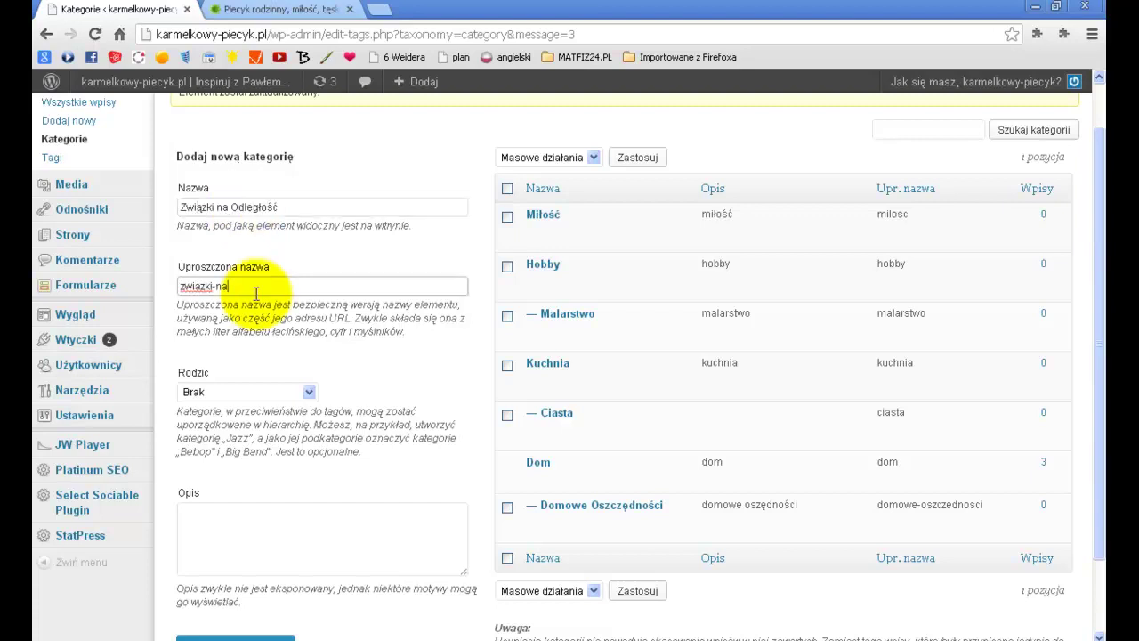
type("-odleglosc")
- Set the Związki na Odległość category's parent to Miłość, enter the description "zwiazki na odleglosc" and add the category
left_click(296, 391)
left_click(279, 417)
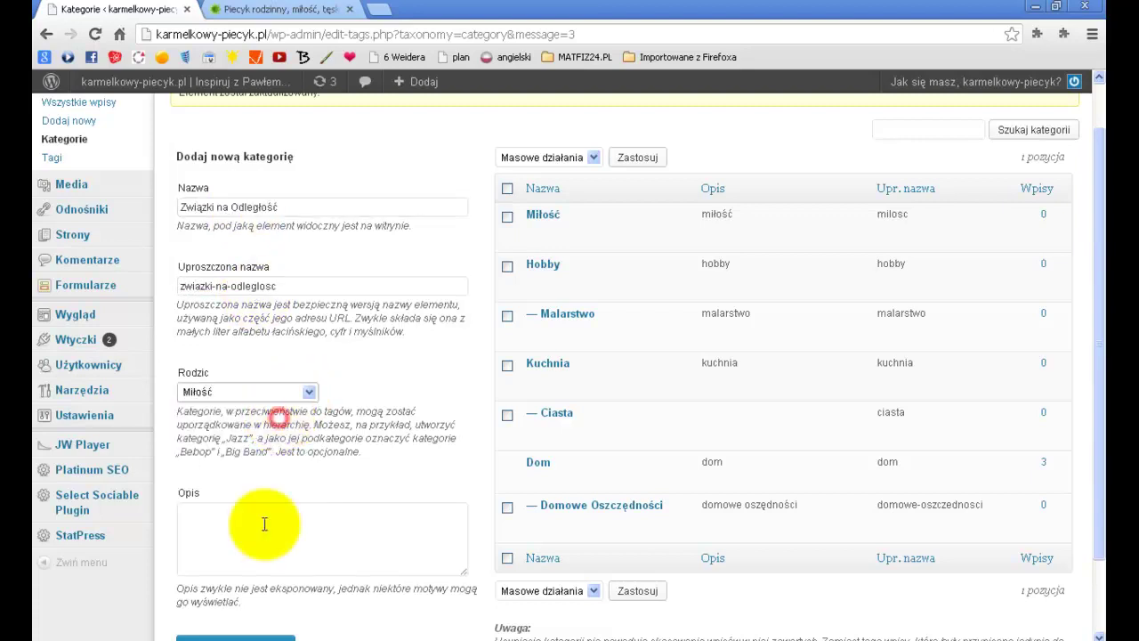
left_click(223, 547)
type("zwiazki na odleglosc")
scroll(240, 551, "down", 1)
left_click(255, 640)
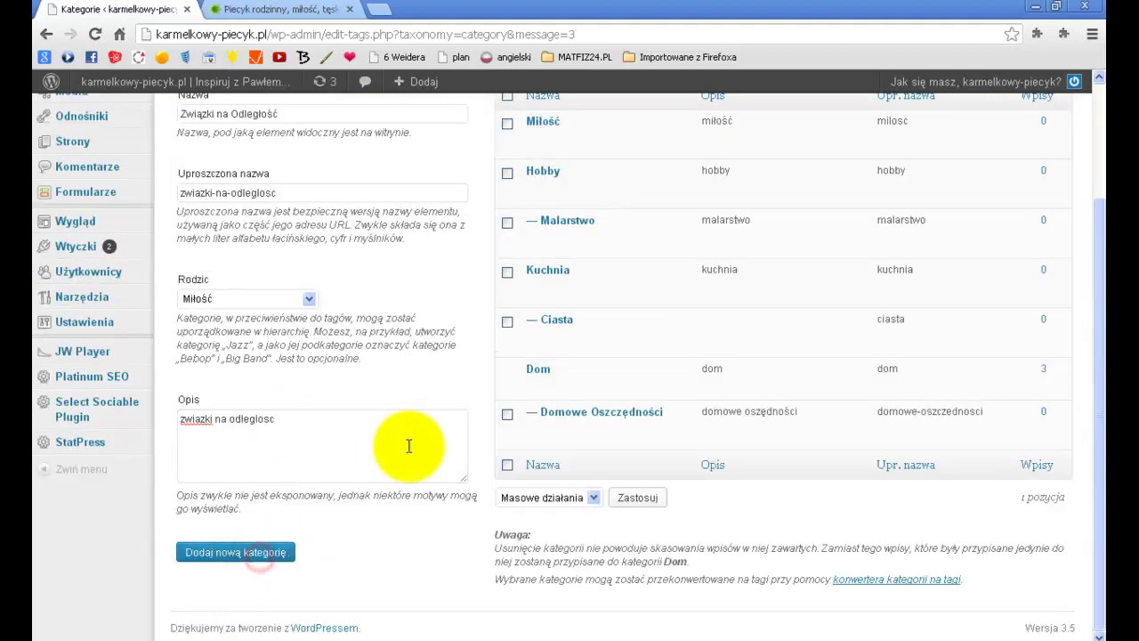
scroll(627, 231, "up", 1)
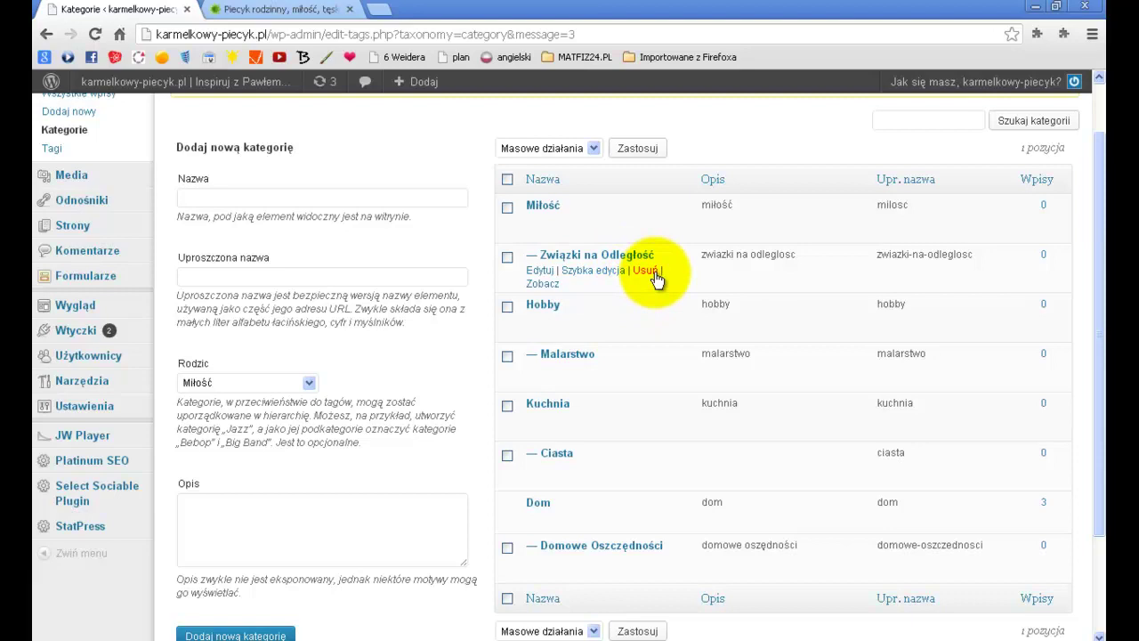
- Open the post "Malarstwo Amatorskie Czy Profesjonalne- Nietypowy Prezent Dla Chłopaka." for editing and remove it from the Dom category
scroll(578, 258, "up", 1)
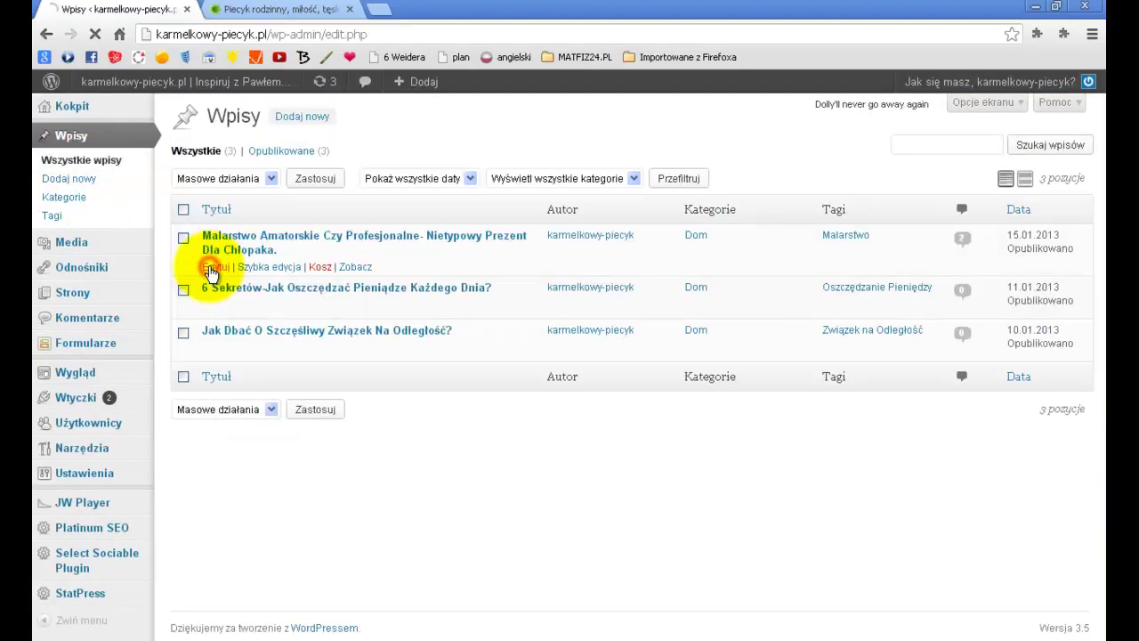
left_click(213, 267)
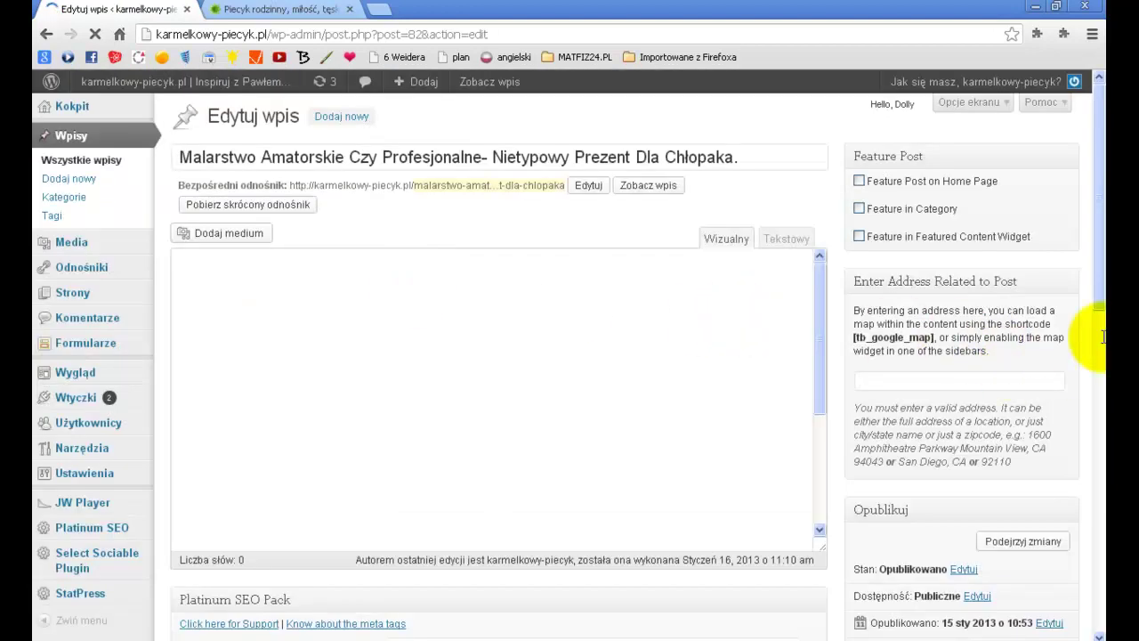
left_click_drag(1104, 265, 1104, 438)
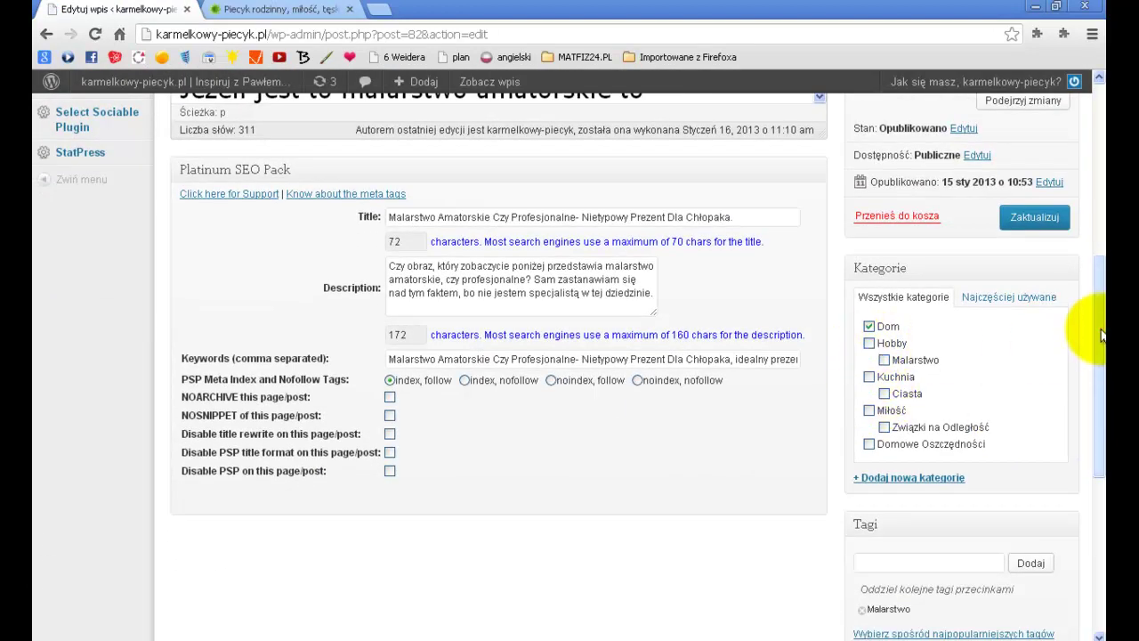
left_click_drag(1100, 331, 1100, 356)
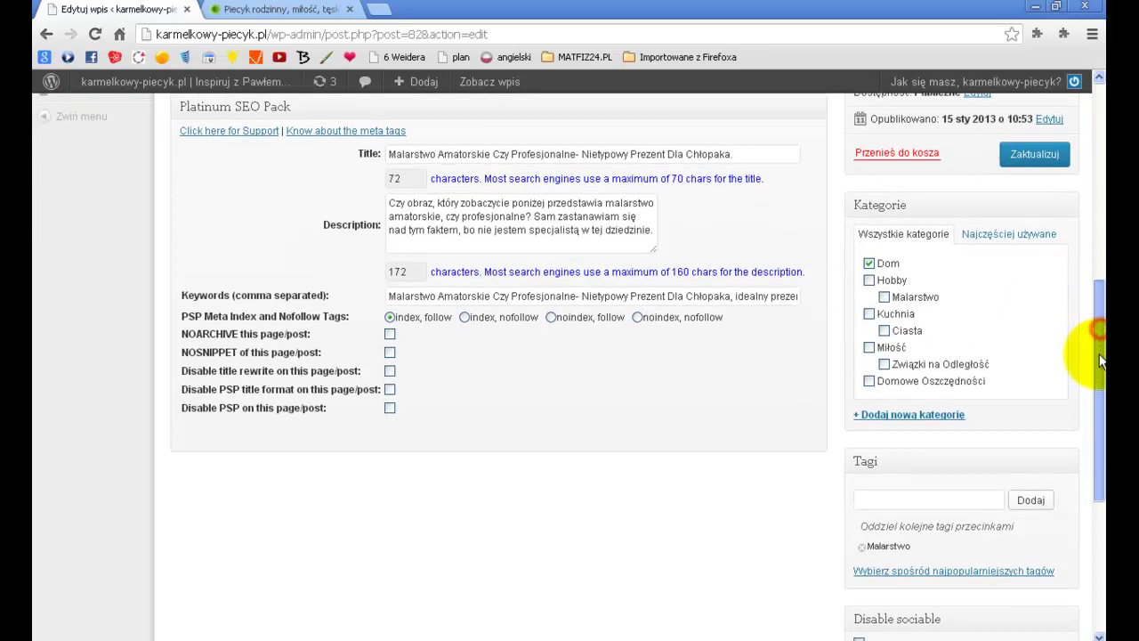
left_click(869, 264)
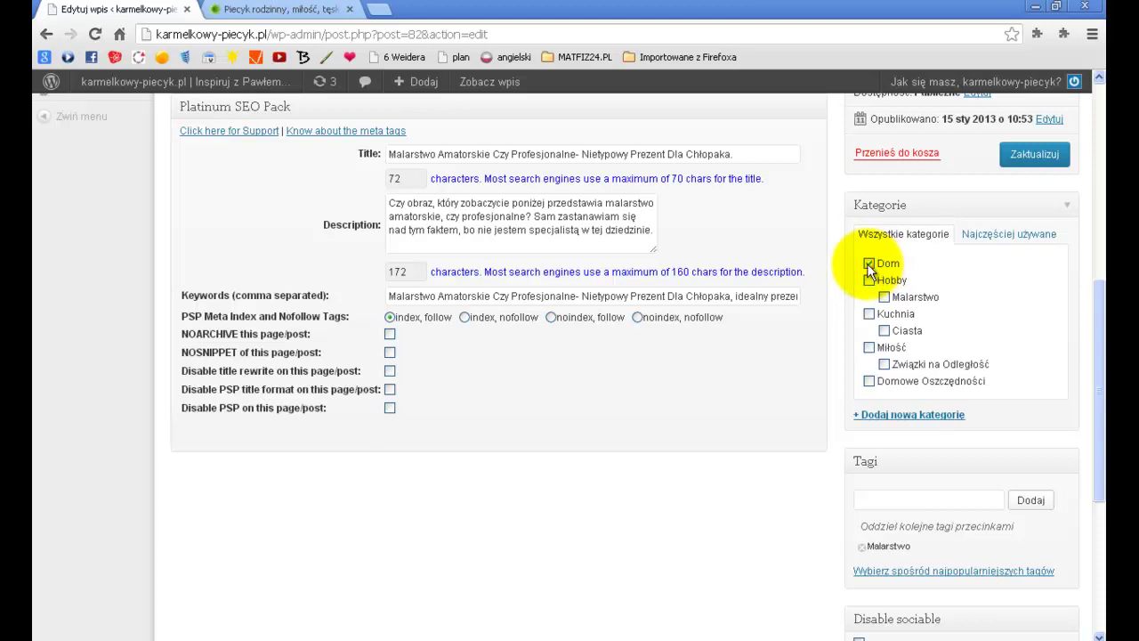
- Assign the painting post to the Hobby category and its subcategory Malarstwo, and update the post
left_click_drag(1100, 318, 1084, 116)
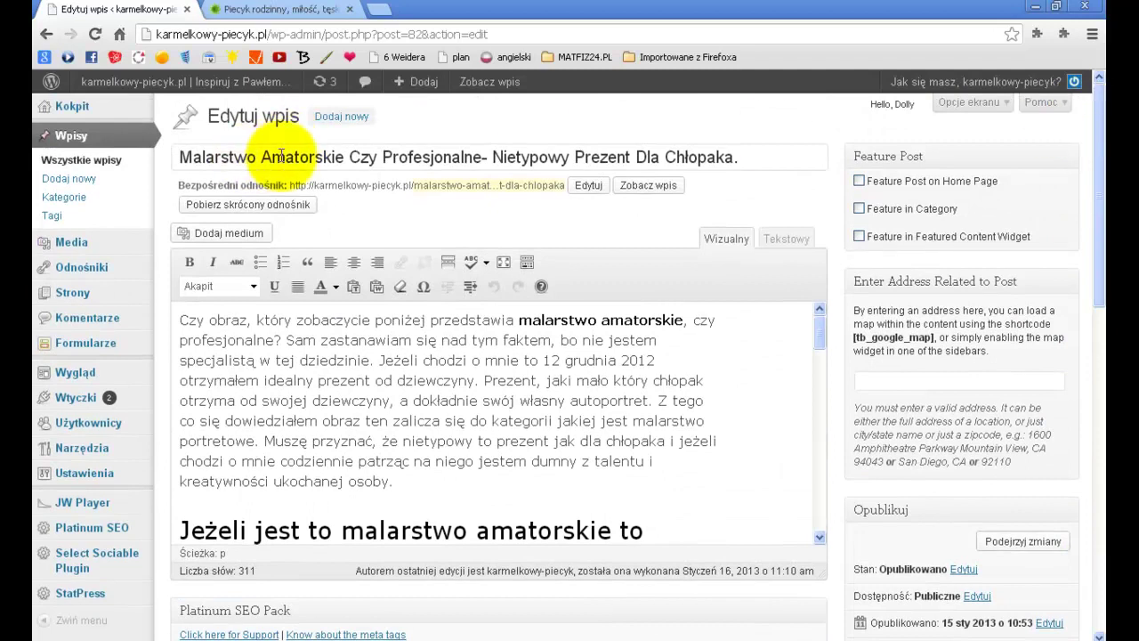
left_click_drag(1085, 89, 1101, 325)
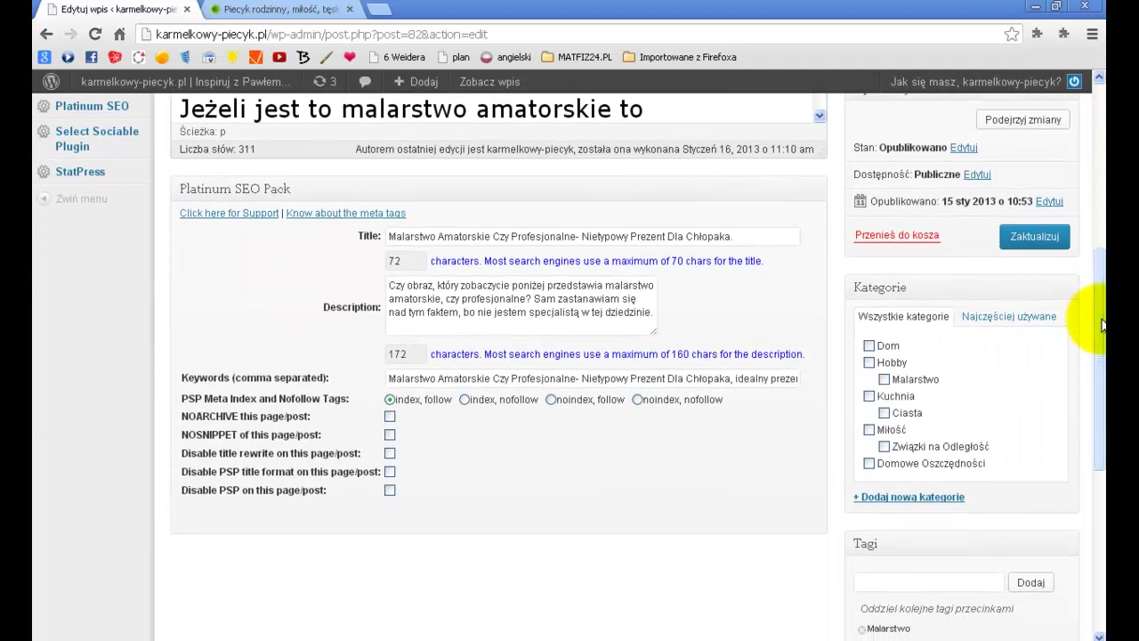
left_click(869, 363)
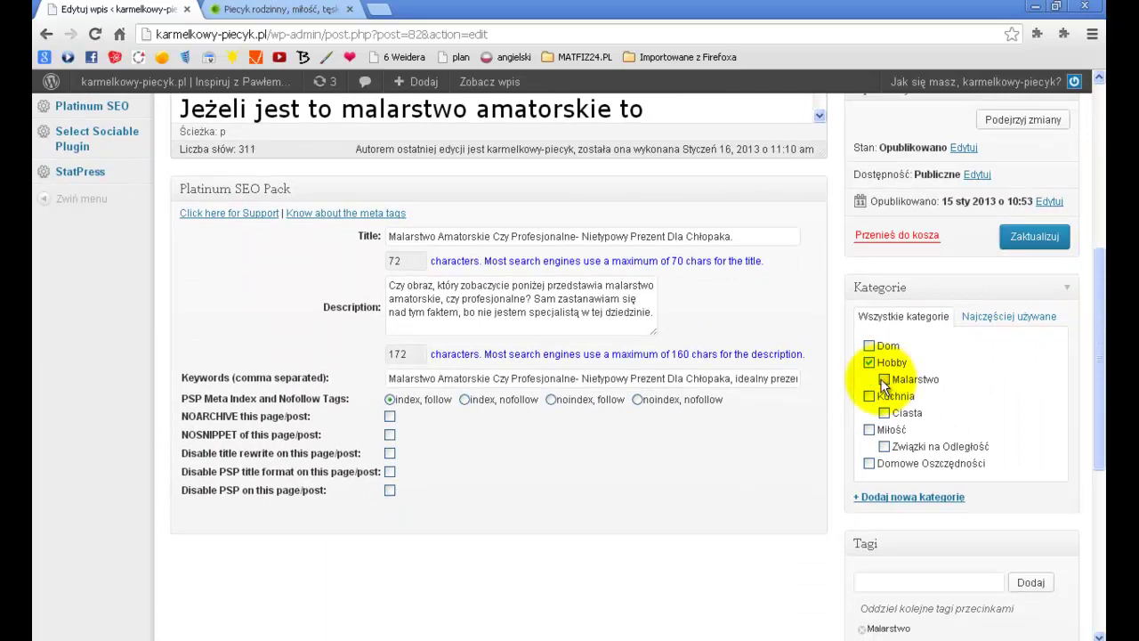
left_click(1037, 240)
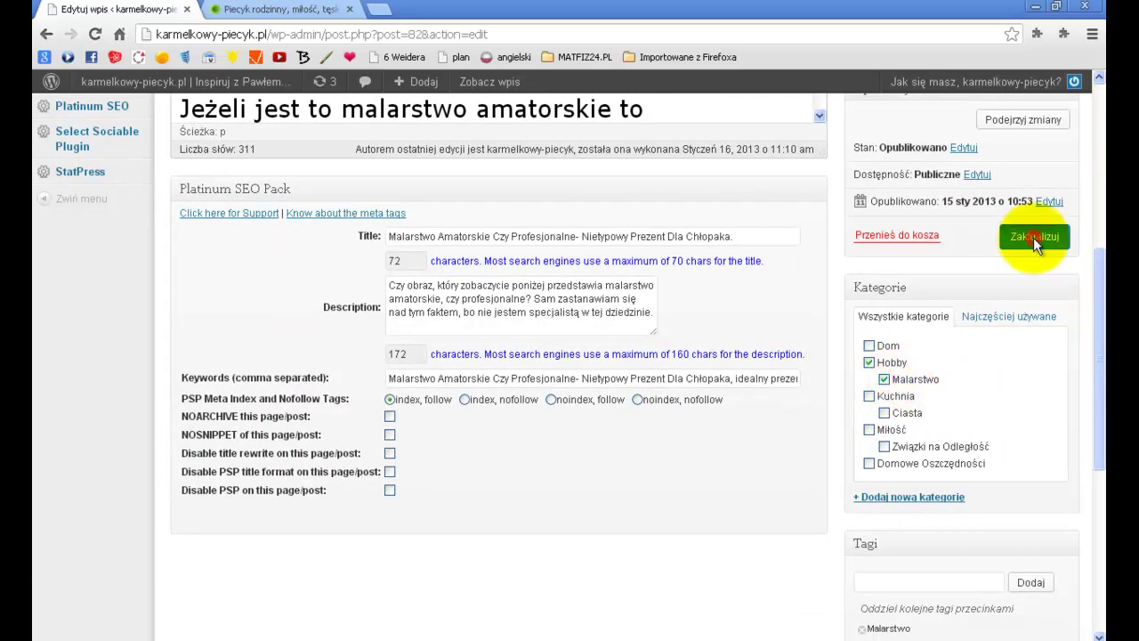
scroll(1104, 205, "down", 7)
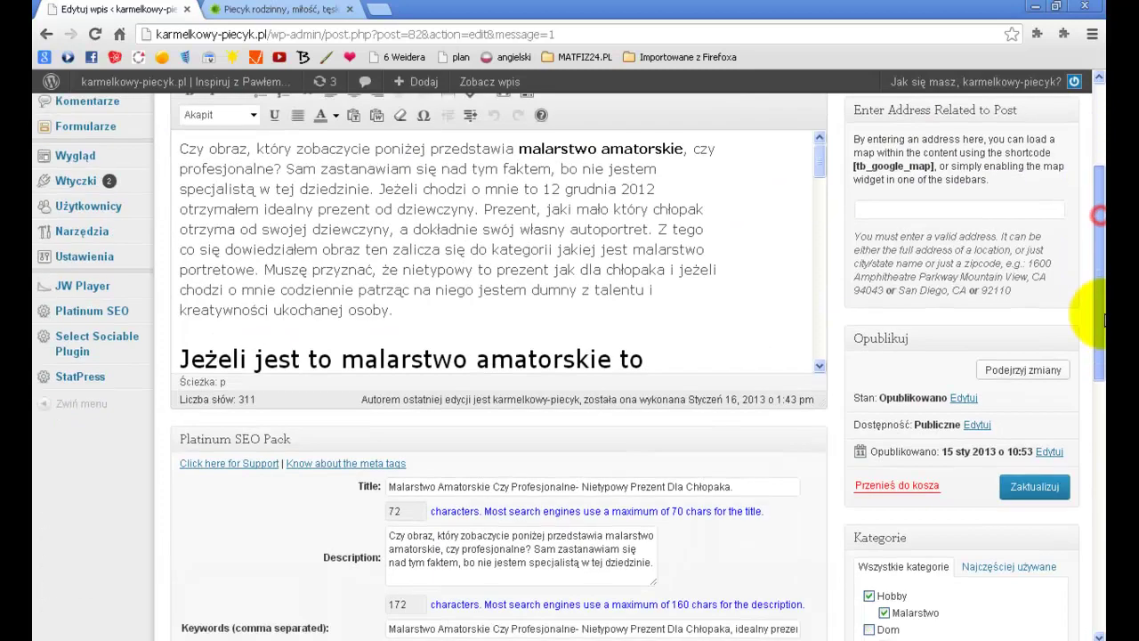
left_click_drag(1100, 356, 1101, 150)
- Edit the post "6 Sekretów-Jak Oszczędzać Pieniądze Każdego Dnia?" to add the category Domowe Oszczędności alongside Dom, and update the post
left_click(74, 168)
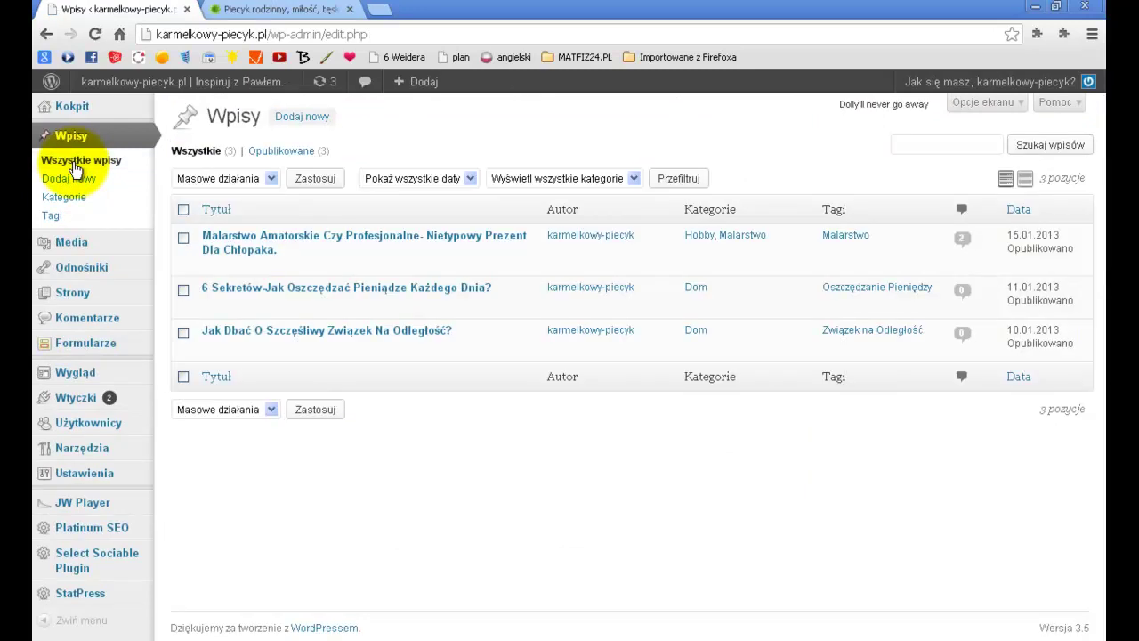
mouse_move(212, 311)
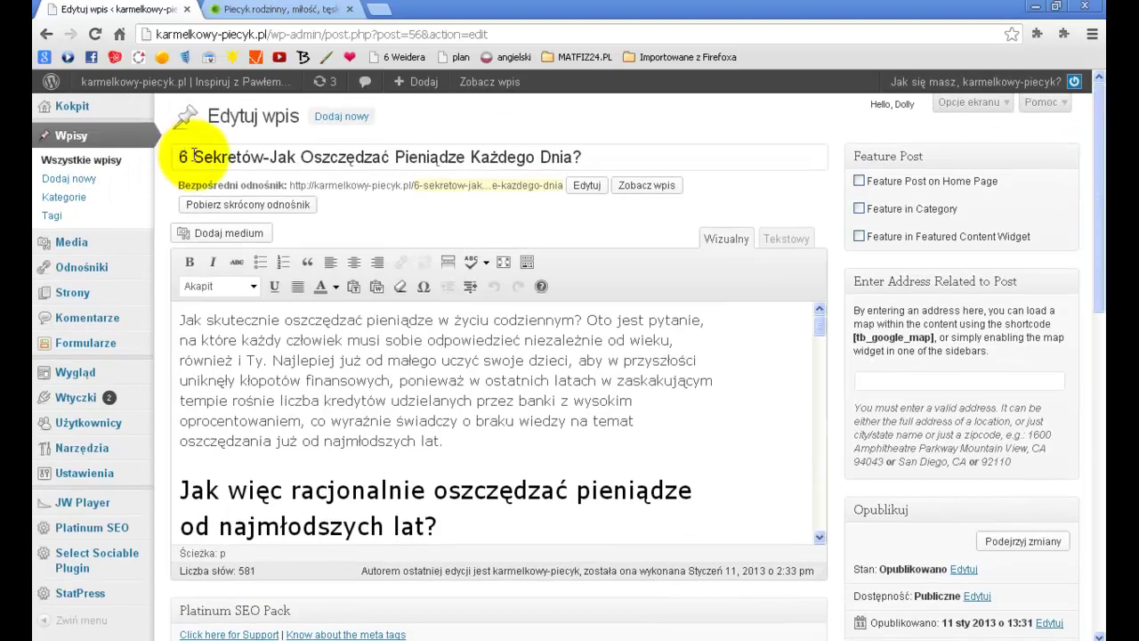
left_click_drag(1102, 162, 1097, 326)
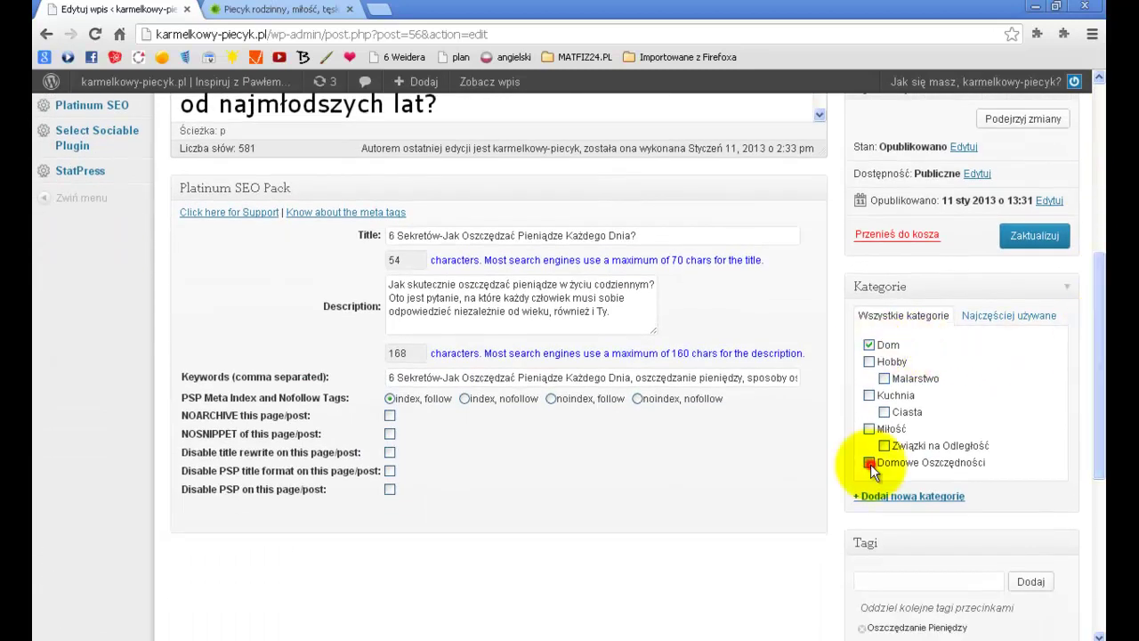
scroll(1005, 416, "down", 2)
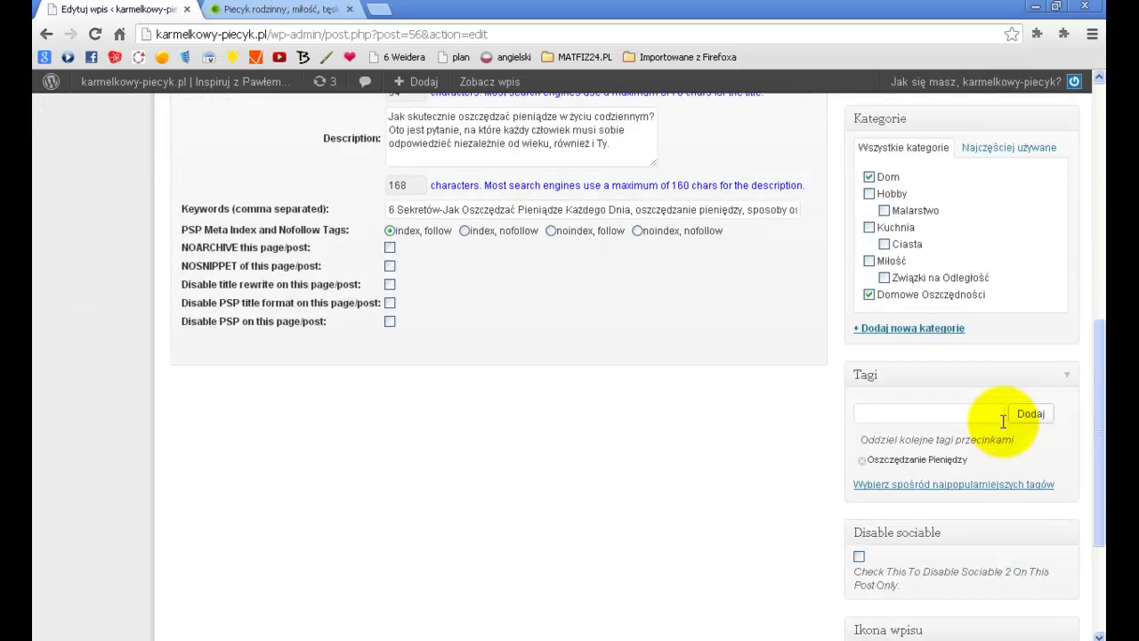
scroll(1003, 421, "up", 2)
left_click(1032, 235)
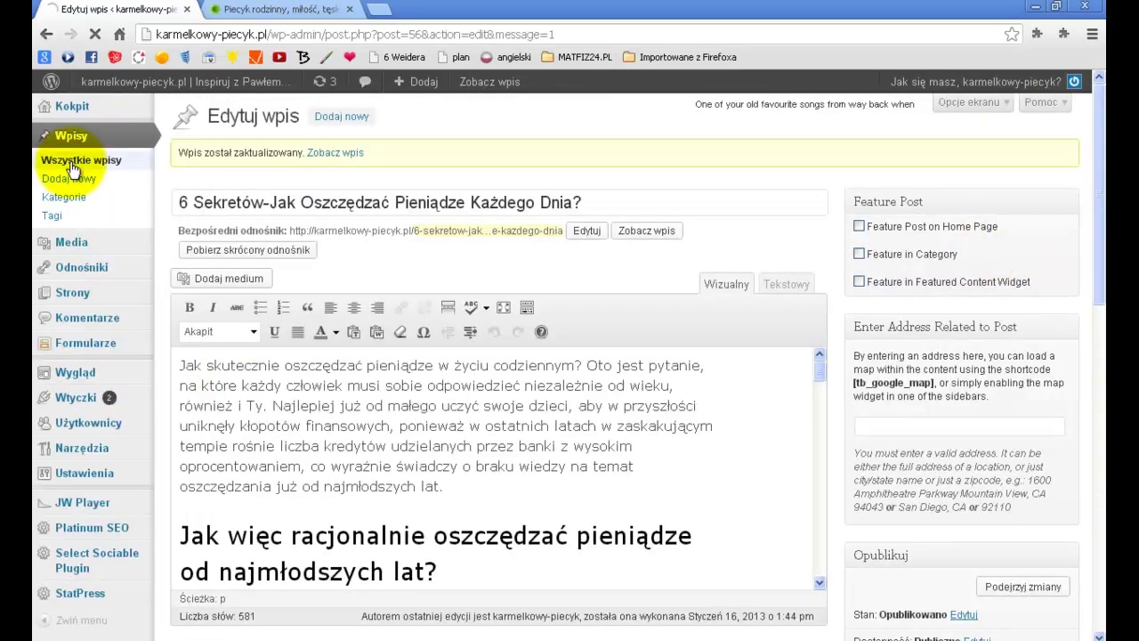
- Edit the post "Jak Dbać O Szczęśliwy Związek Na Odległość?" to add the categories Miłość and Związki na Odległość, and update the post
left_click(71, 165)
mouse_move(218, 352)
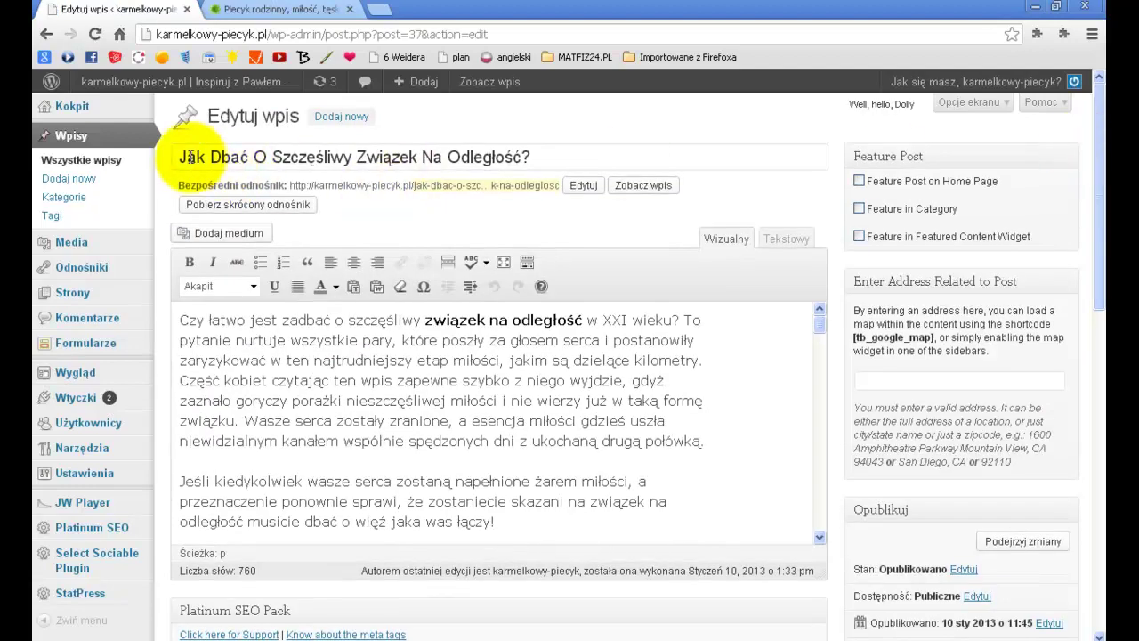
left_click_drag(1101, 133, 1096, 349)
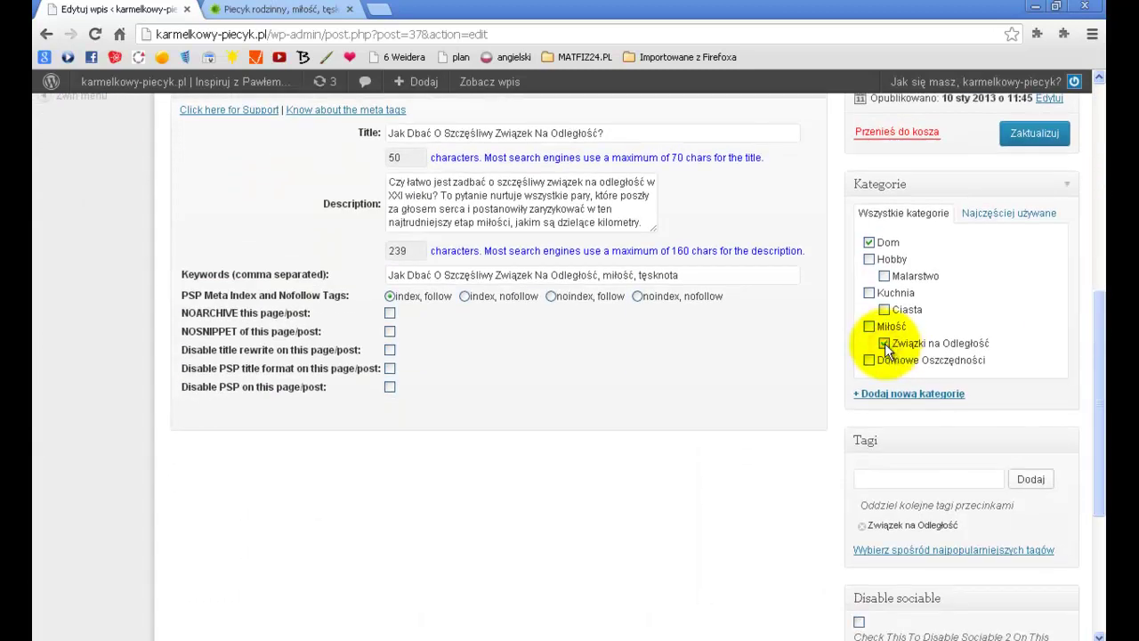
left_click(868, 326)
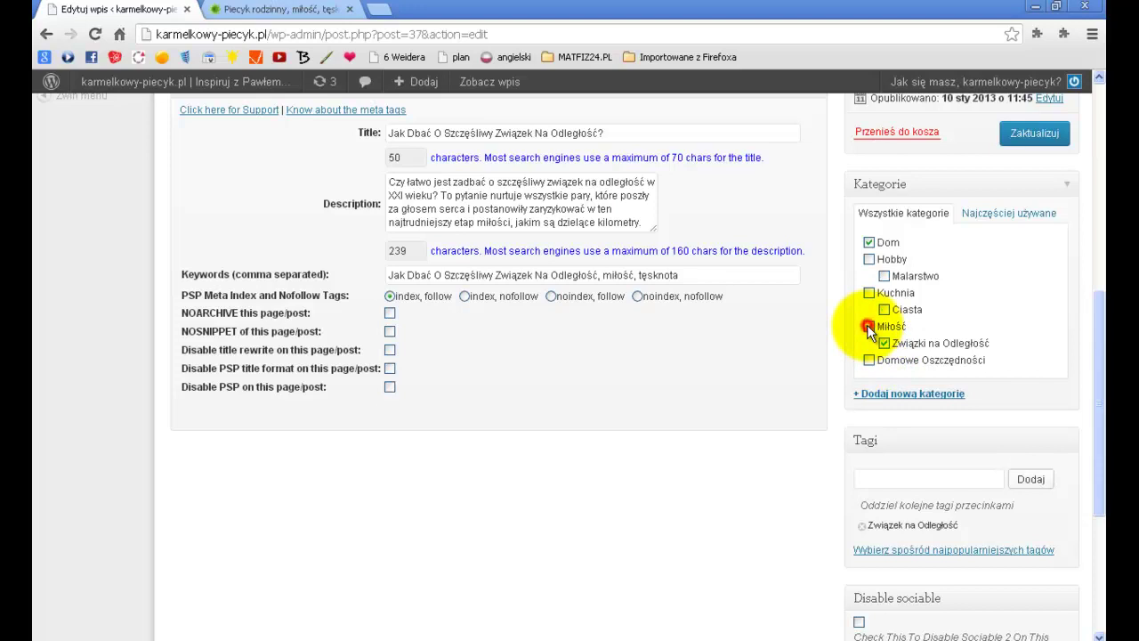
left_click_drag(1097, 333, 1088, 63)
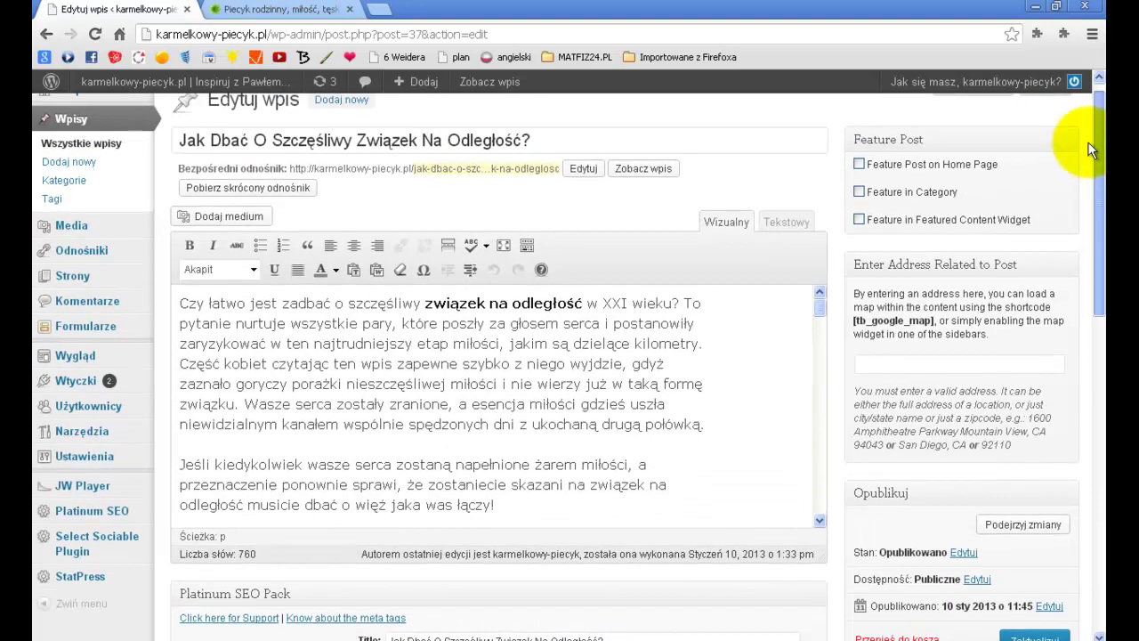
scroll(1037, 382, "down", 3)
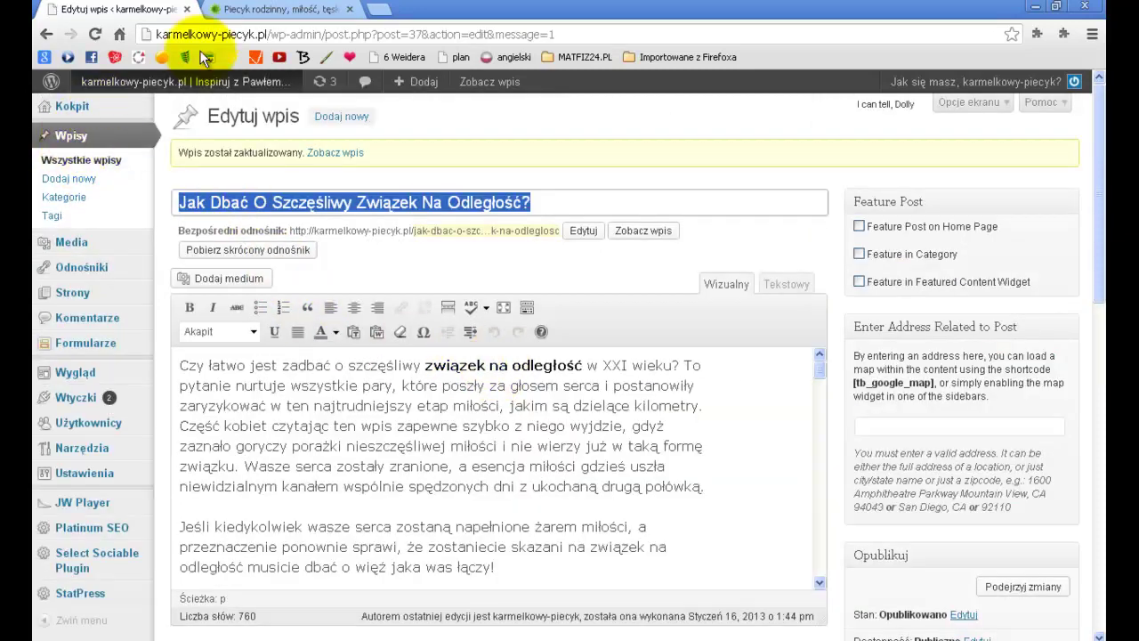
- Reload the blog's front page and look over its sidebars and post list
left_click(264, 16)
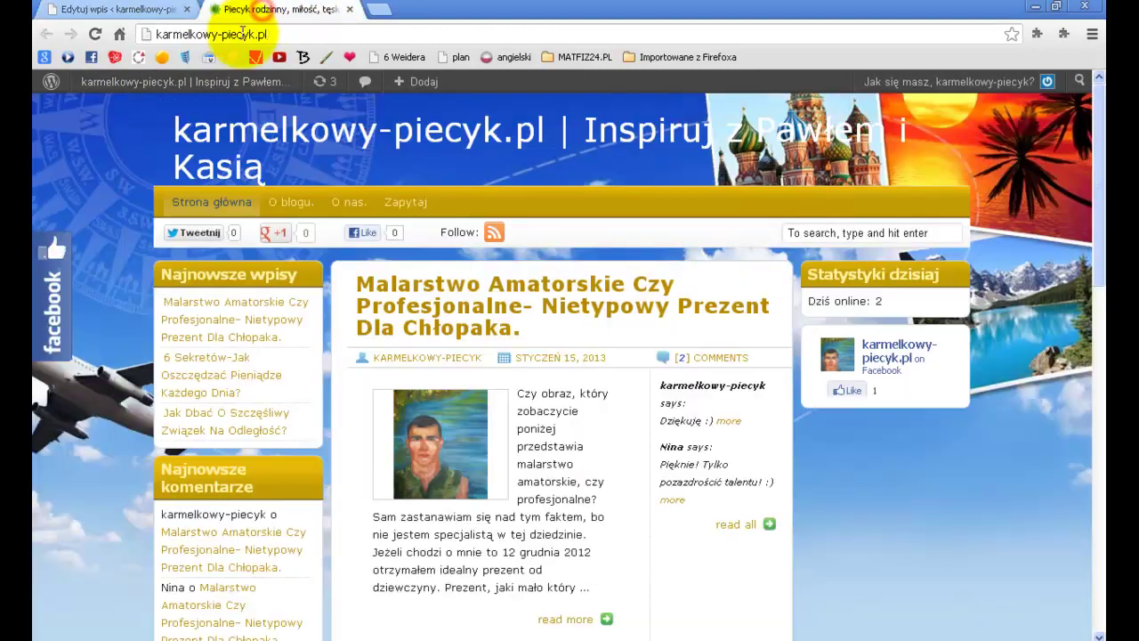
left_click(93, 34)
scroll(1100, 311, "down", 4)
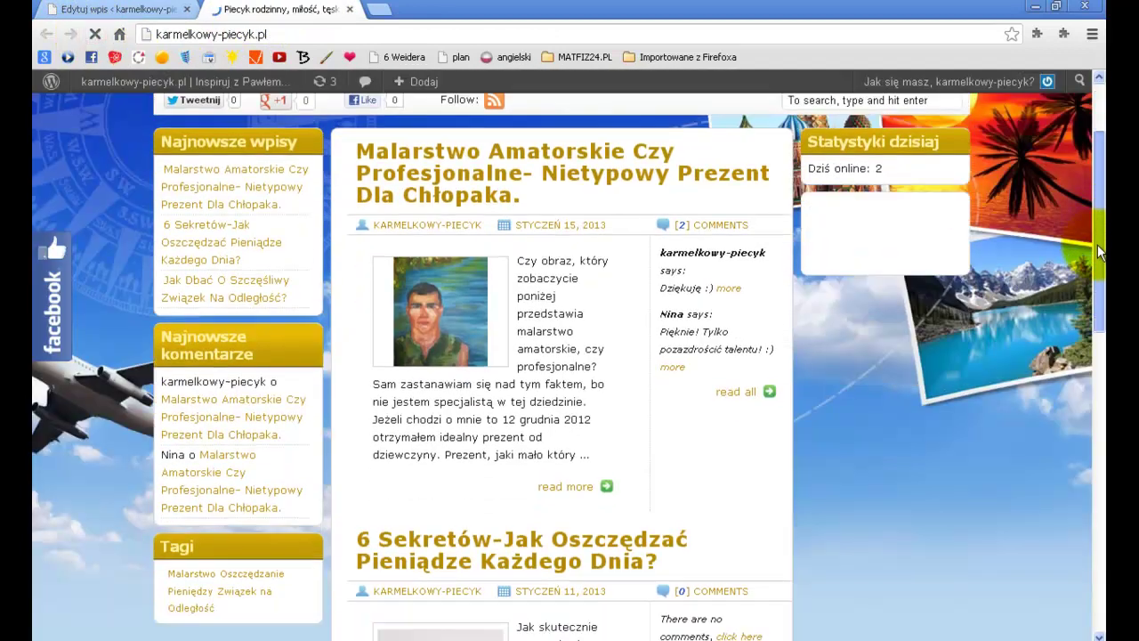
left_click_drag(1101, 311, 1104, 204)
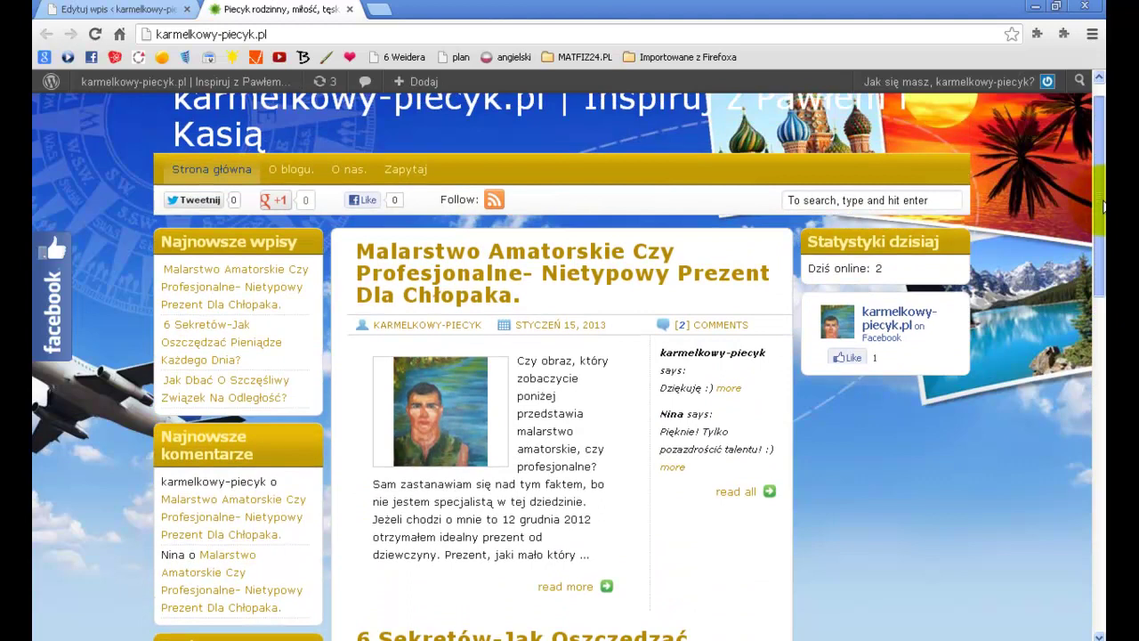
- Return to the dashboard and open the widget management page
left_click(96, 16)
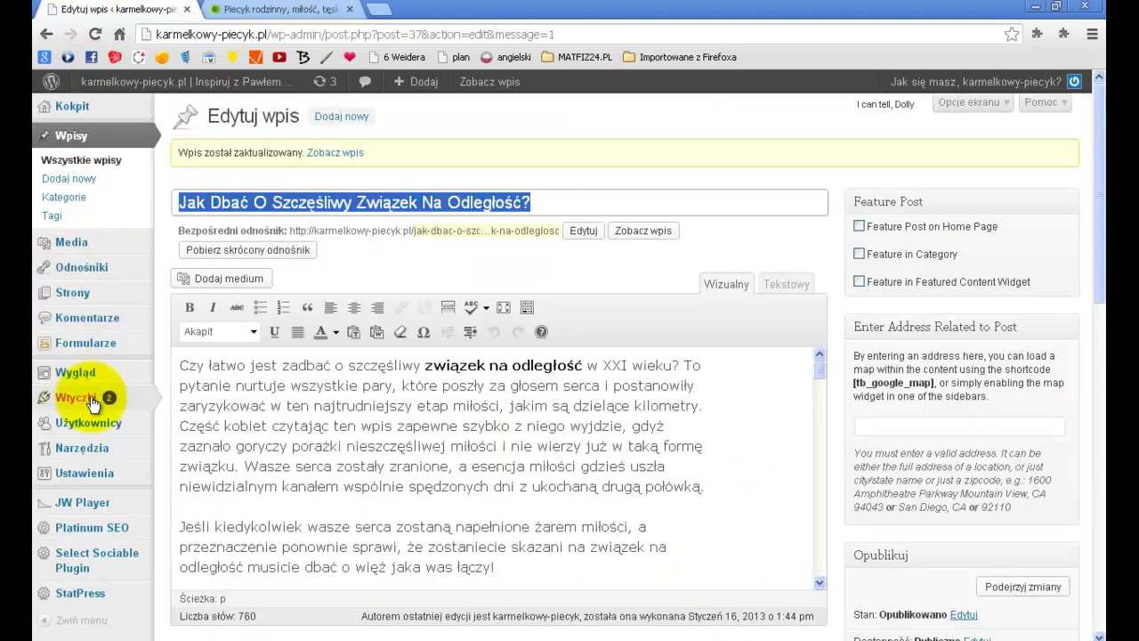
mouse_move(96, 380)
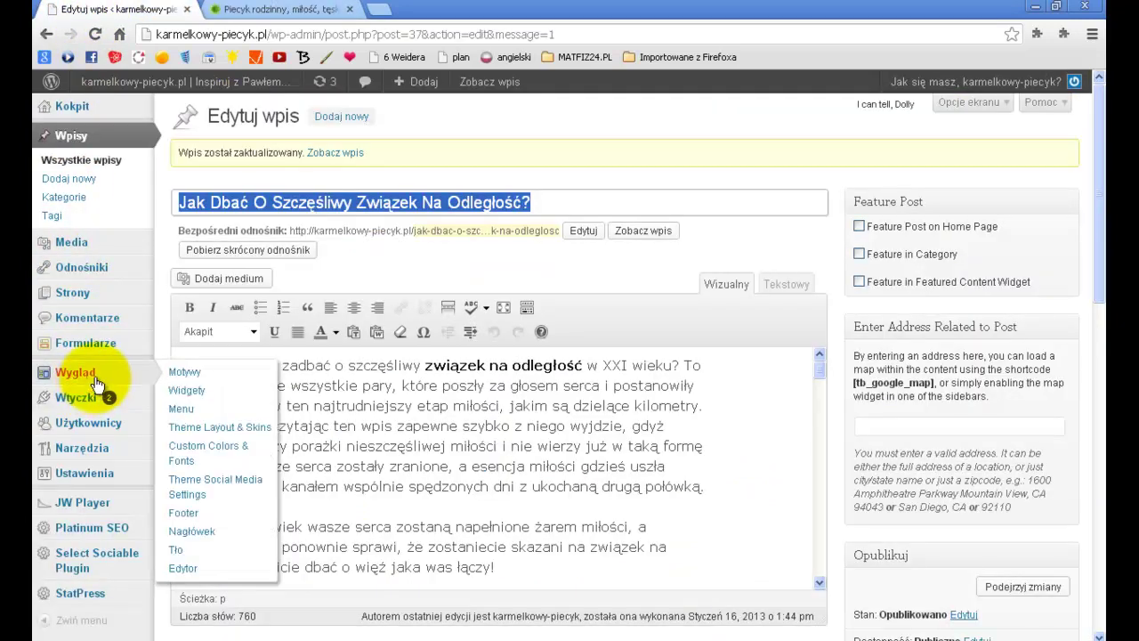
left_click(210, 393)
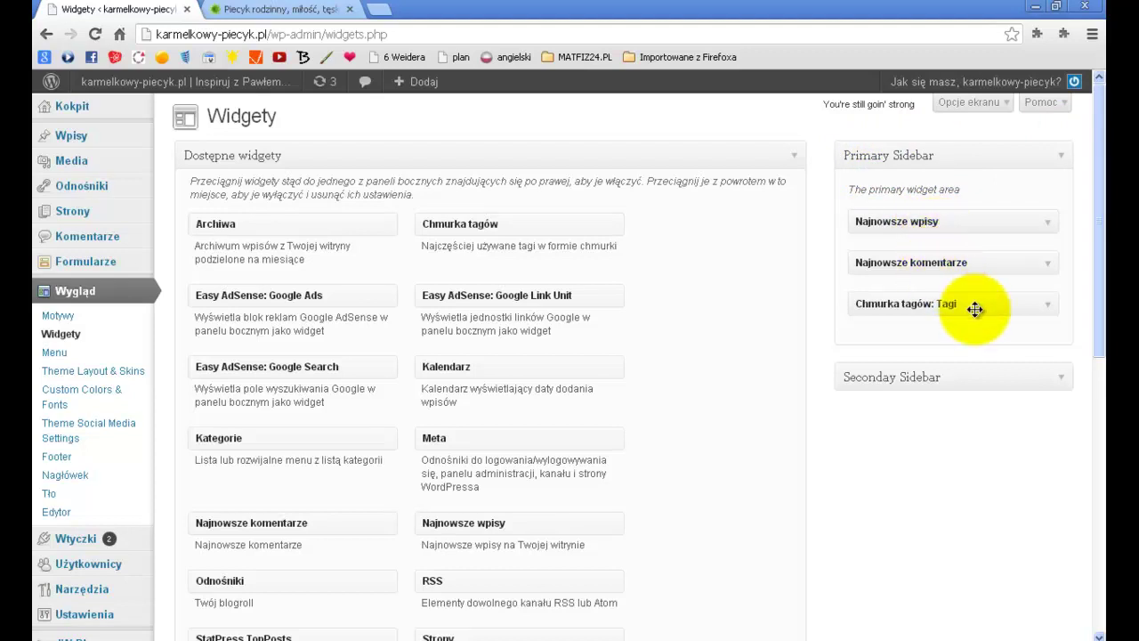
- Compare the widgets listed under Primary Sidebar with the blocks shown in the live blog's sidebar
left_click(258, 12)
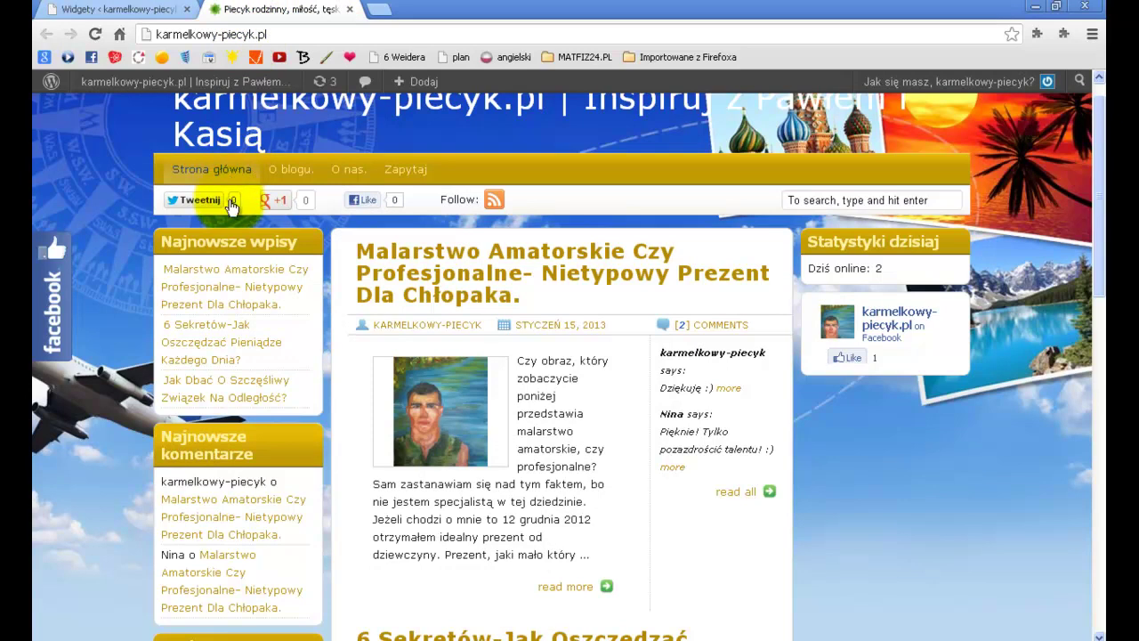
scroll(232, 201, "down", 1)
scroll(222, 401, "down", 1)
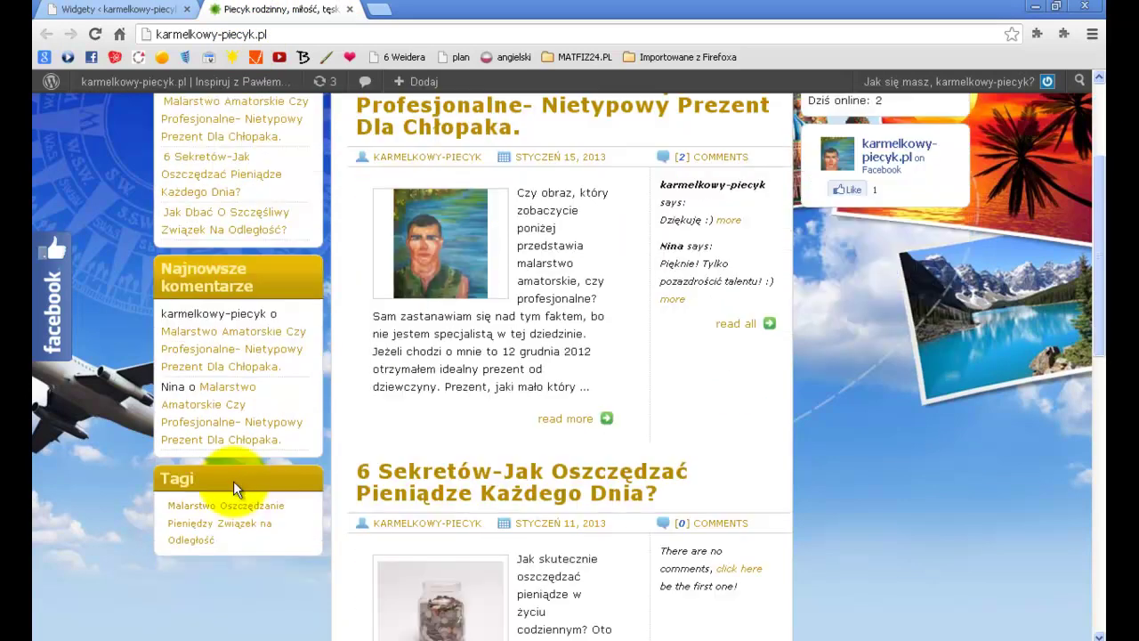
scroll(236, 463, "up", 2)
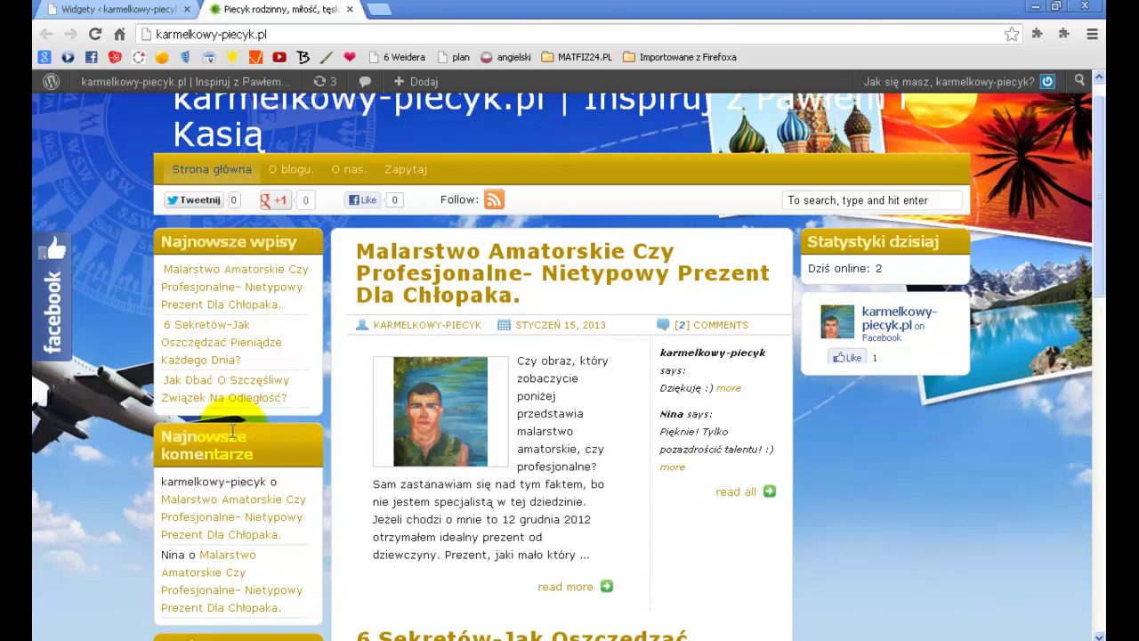
scroll(233, 431, "down", 2)
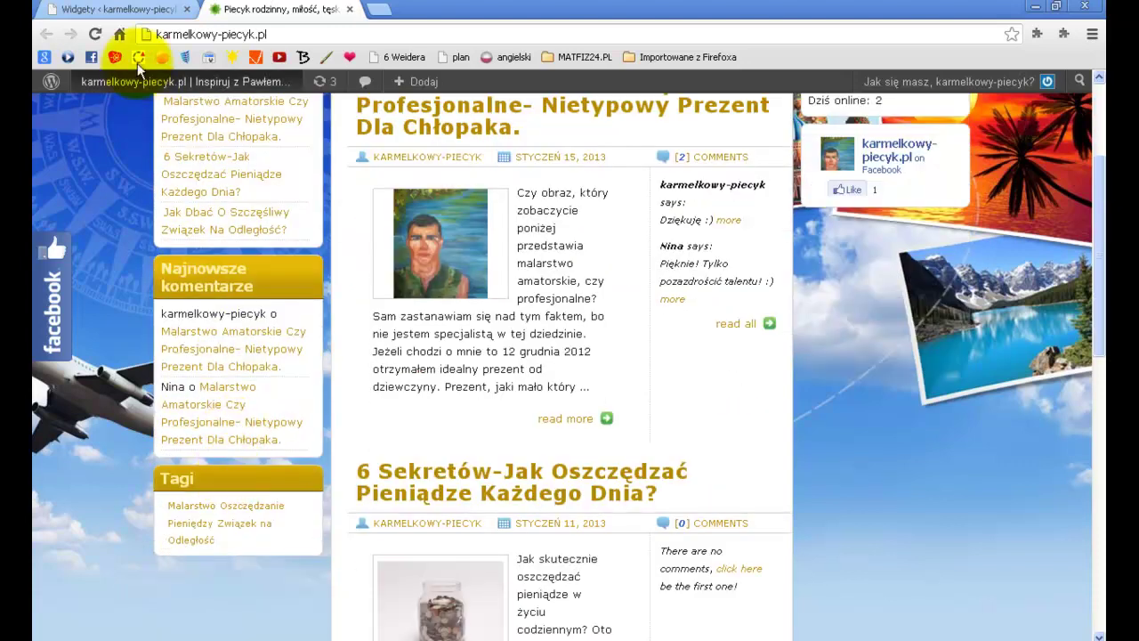
left_click(115, 9)
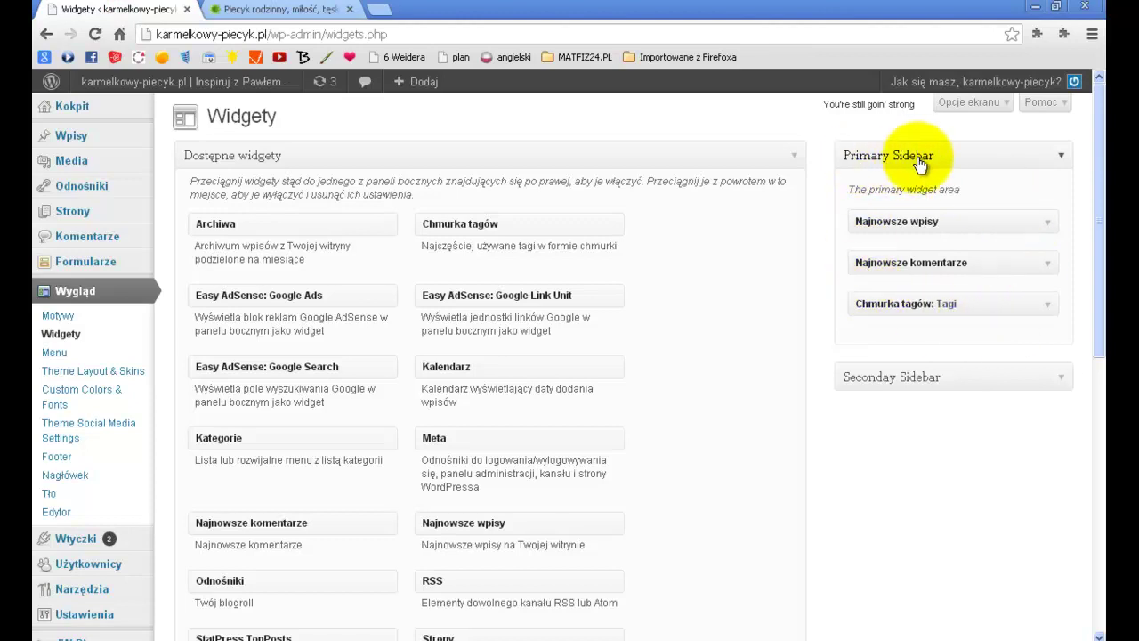
left_click(307, 9)
scroll(135, 214, "up", 2)
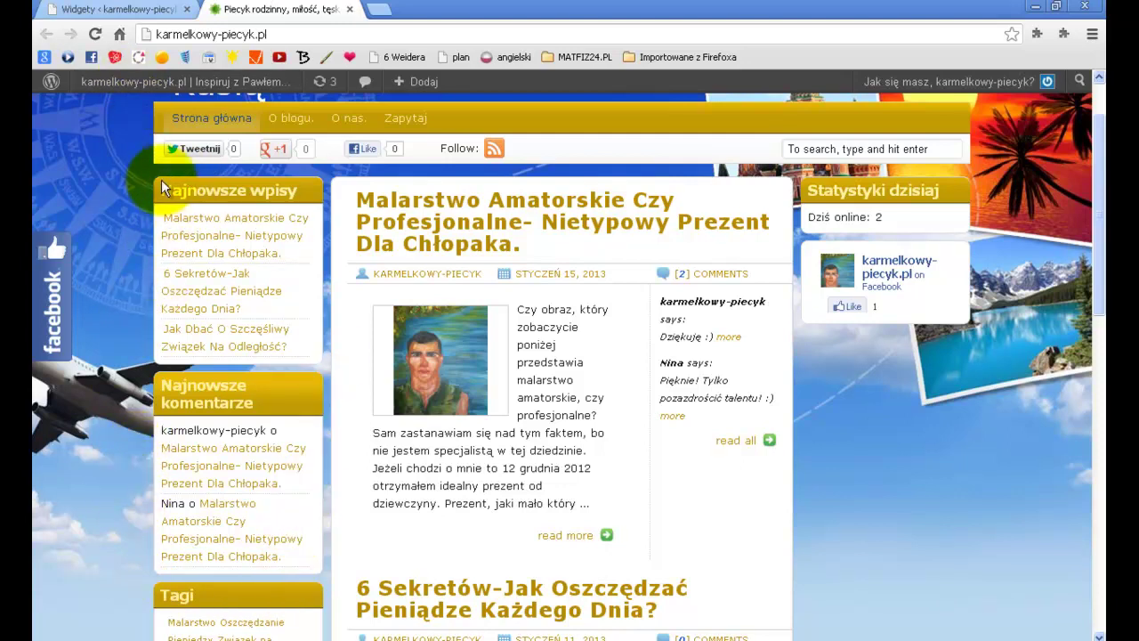
left_click(116, 11)
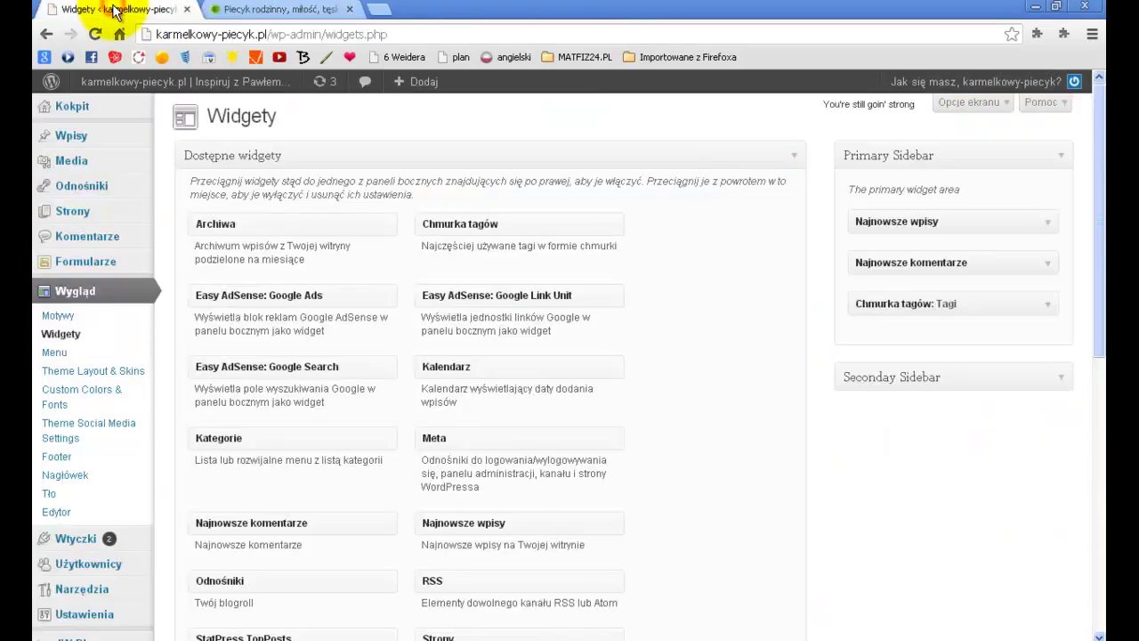
- Expand the Seconday Sidebar, inspect its StatPress and Tekst widget settings, and compare them with the live blog
left_click(1063, 393)
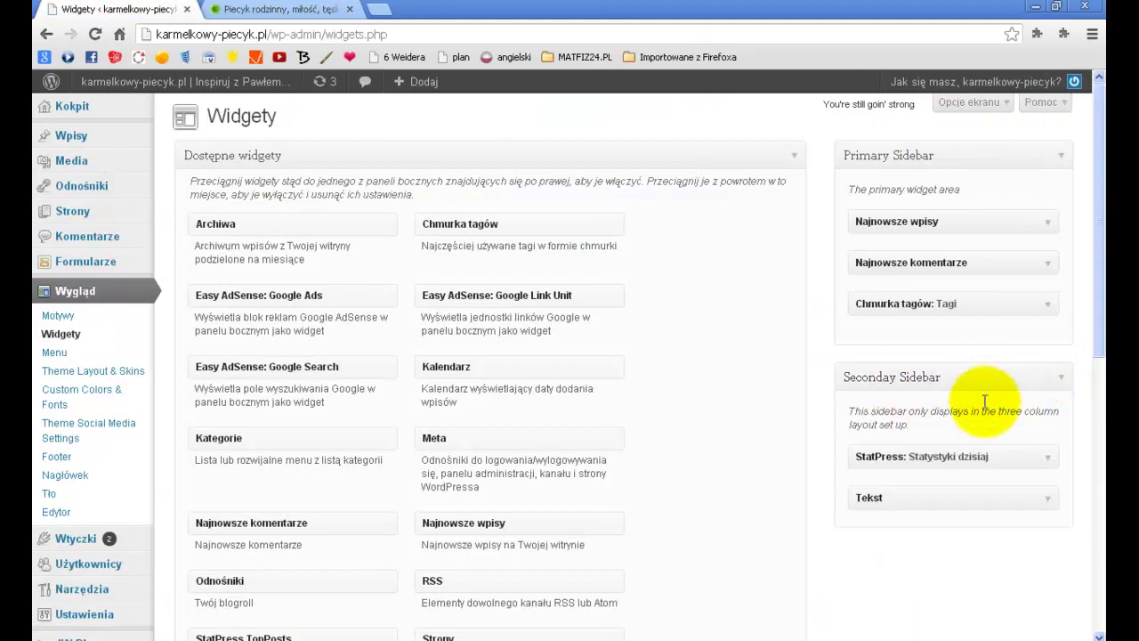
left_click(1046, 461)
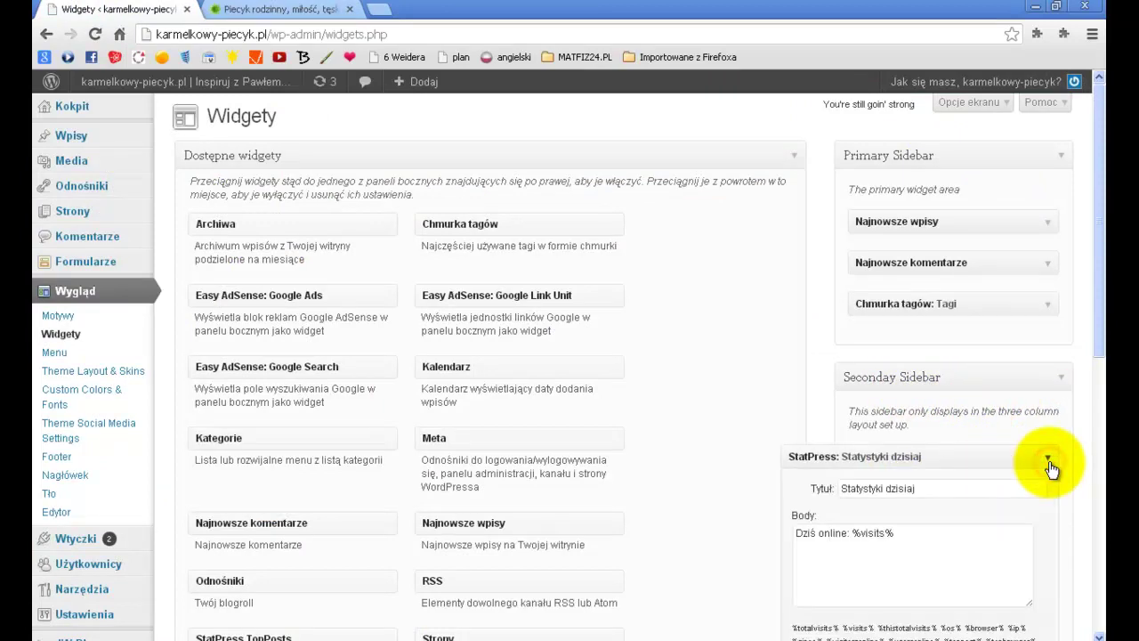
left_click(1048, 463)
scroll(1046, 458, "down", 1)
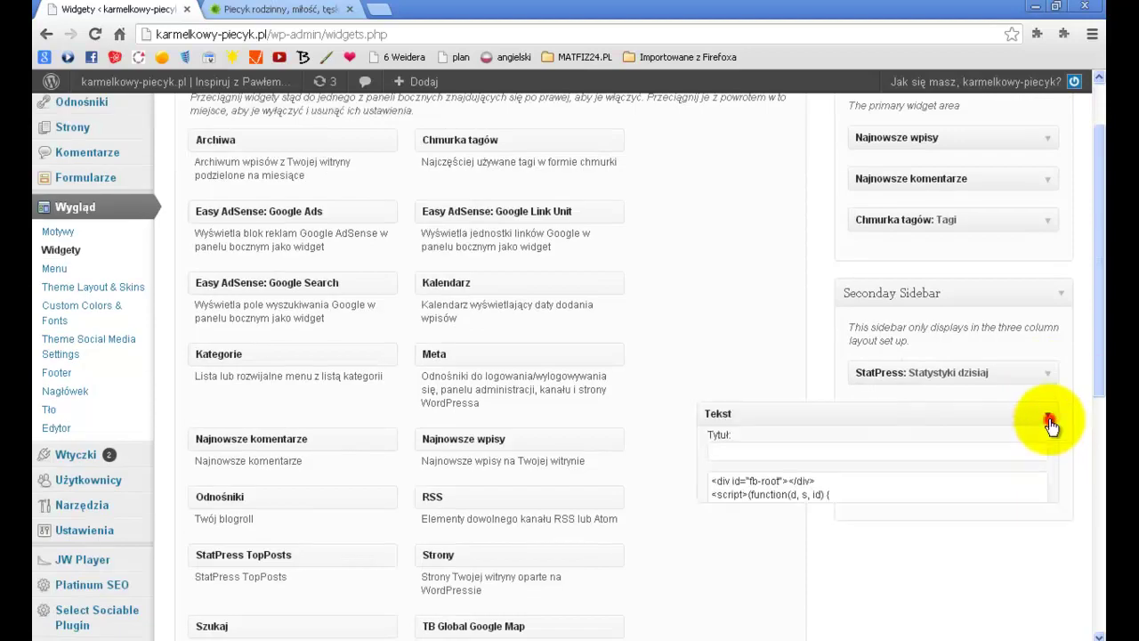
left_click(1050, 418)
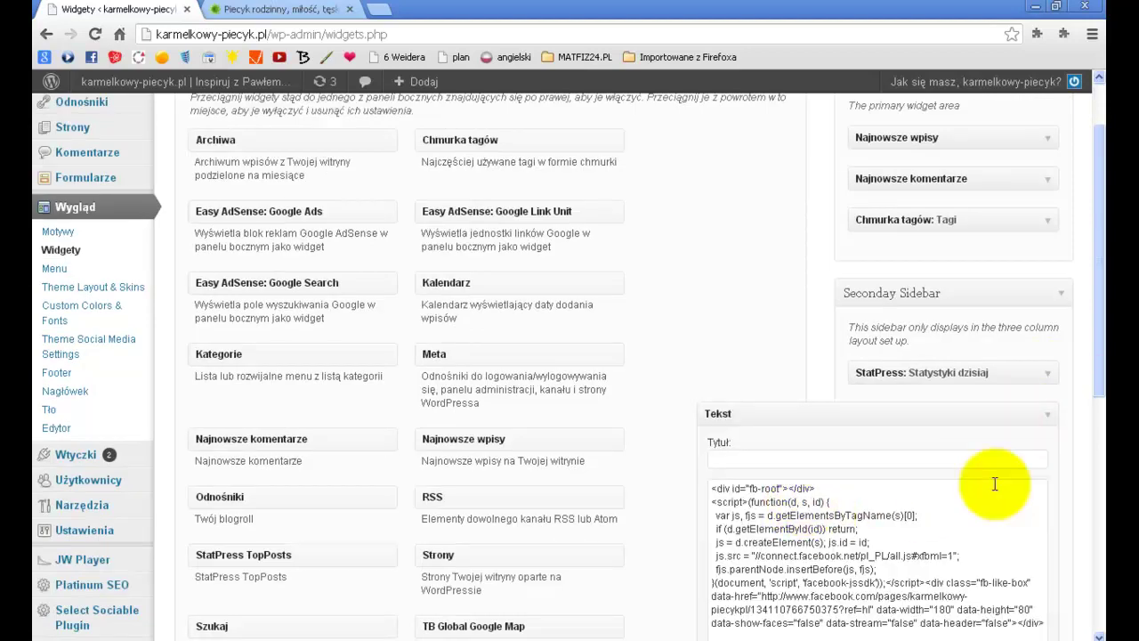
left_click(1049, 420)
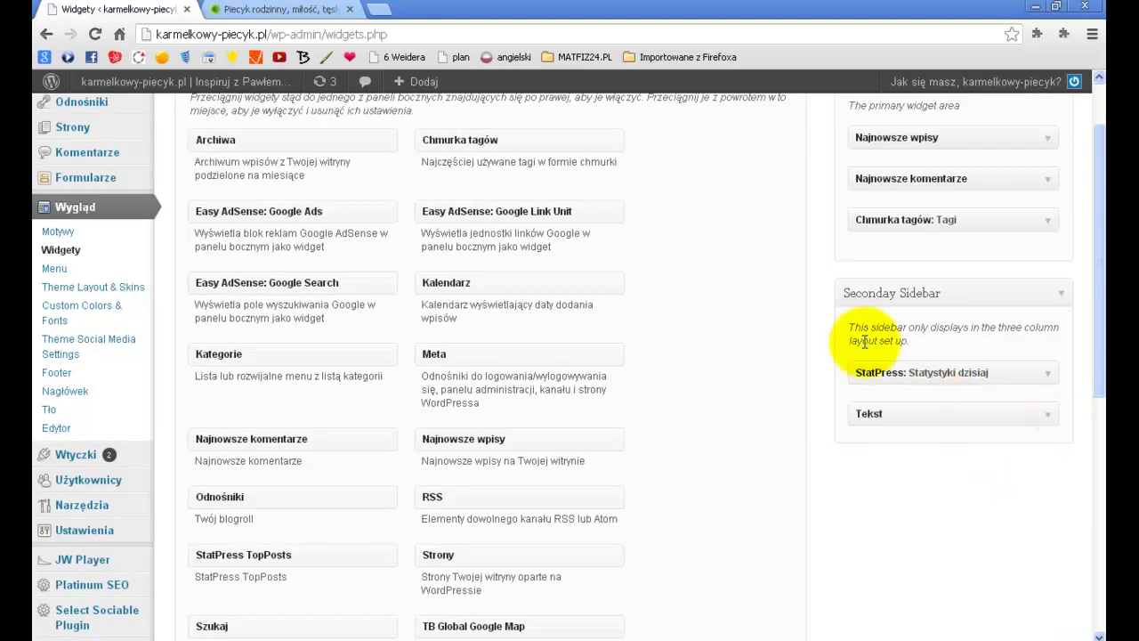
left_click(300, 13)
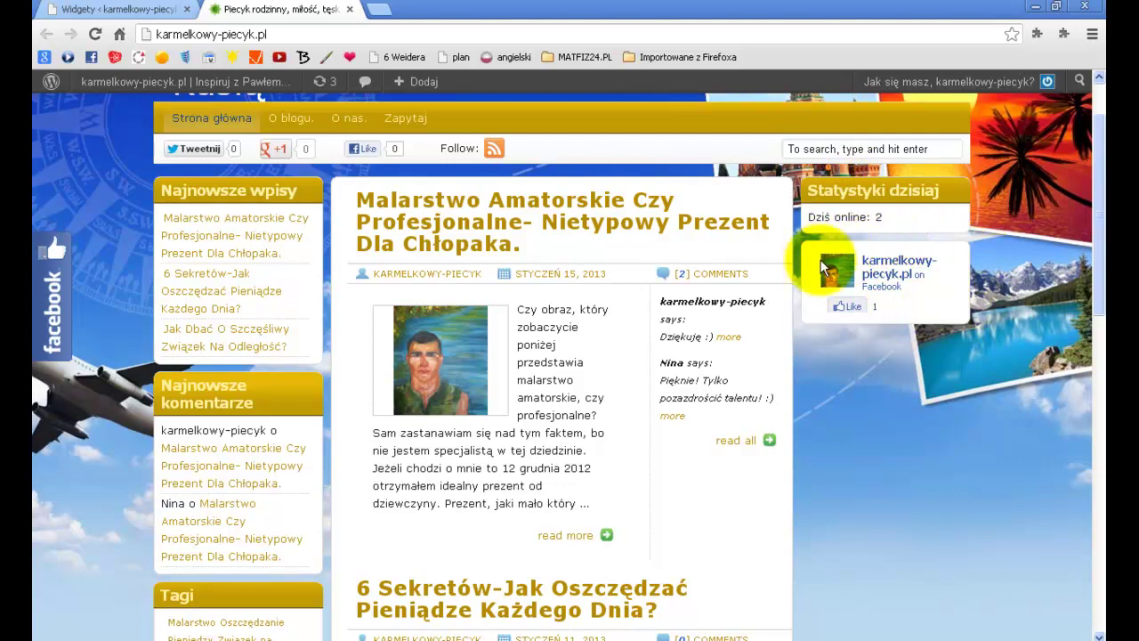
key("ctrl+shift+Tab")
- Add a Własne menu widget to the Seconday Sidebar between StatPress and Tekst, and title it "Własne Menu"
scroll(1088, 356, "up", 3)
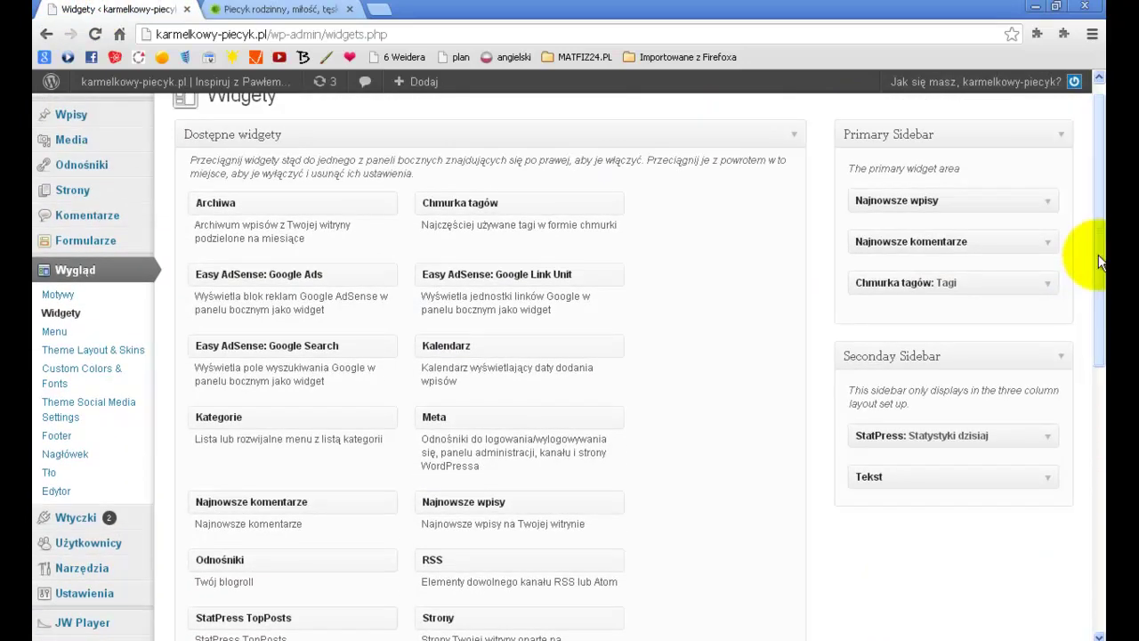
left_click_drag(1100, 260, 1081, 451)
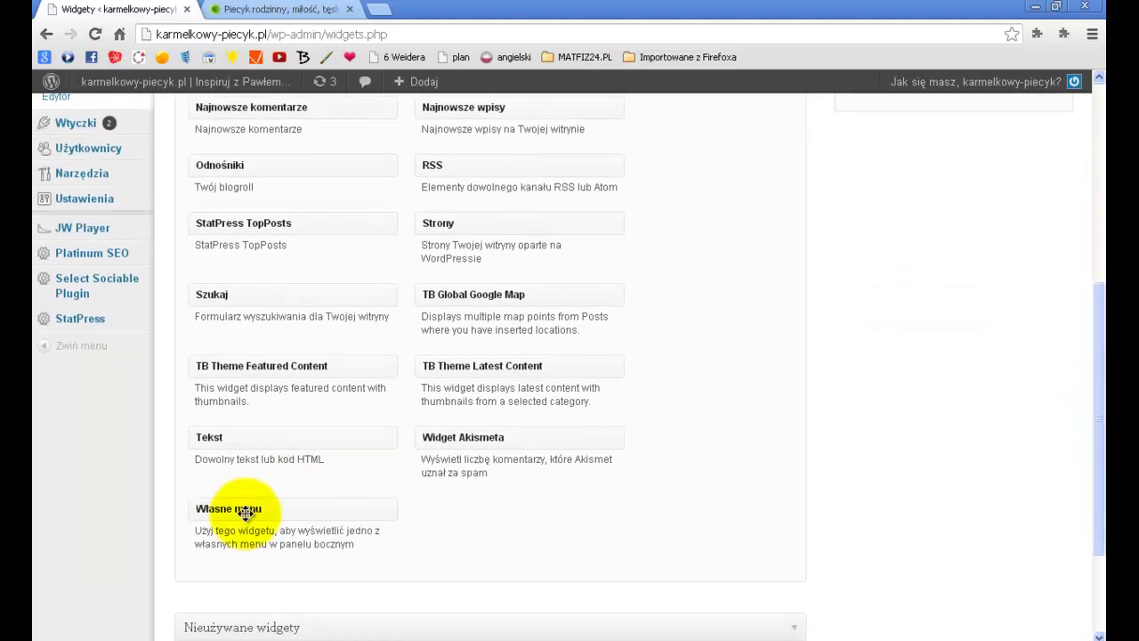
left_click_drag(245, 513, 905, 501)
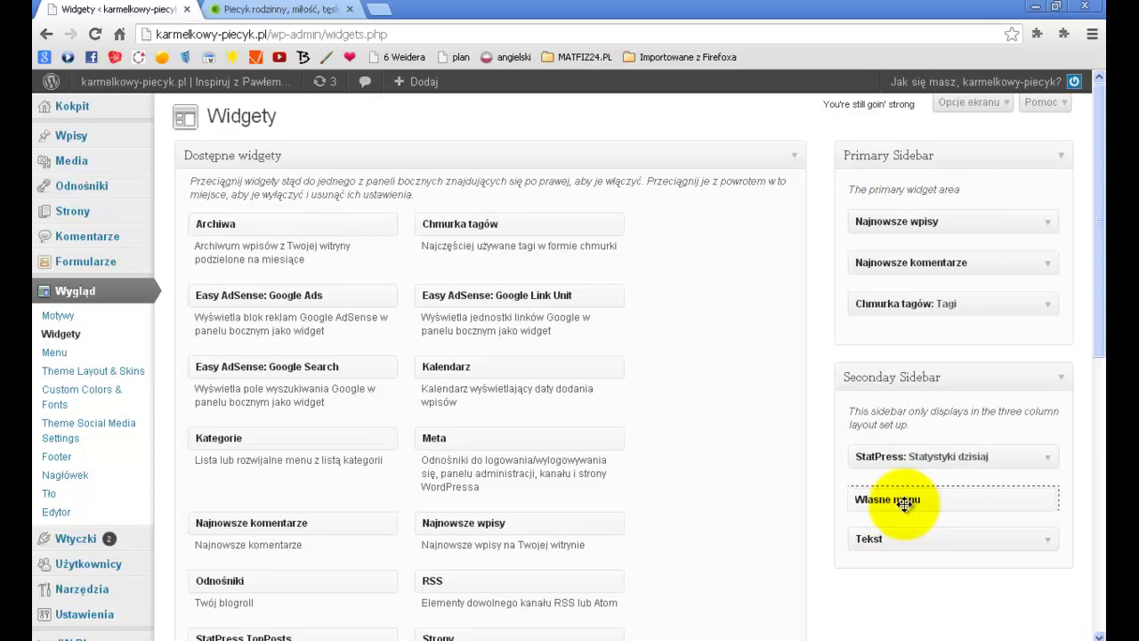
left_click_drag(905, 501, 905, 501)
scroll(908, 400, "down", 2)
left_click(899, 385)
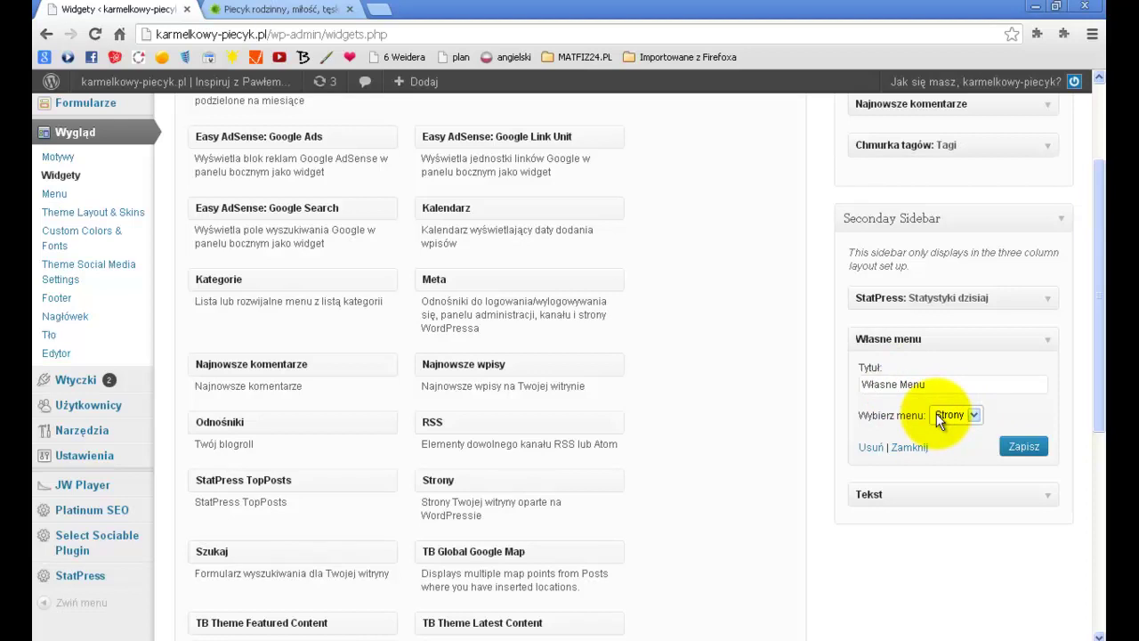
- Check the live blog's page navigation, keep Strony as the menu for the Własne menu widget, and save the widget
left_click(229, 10)
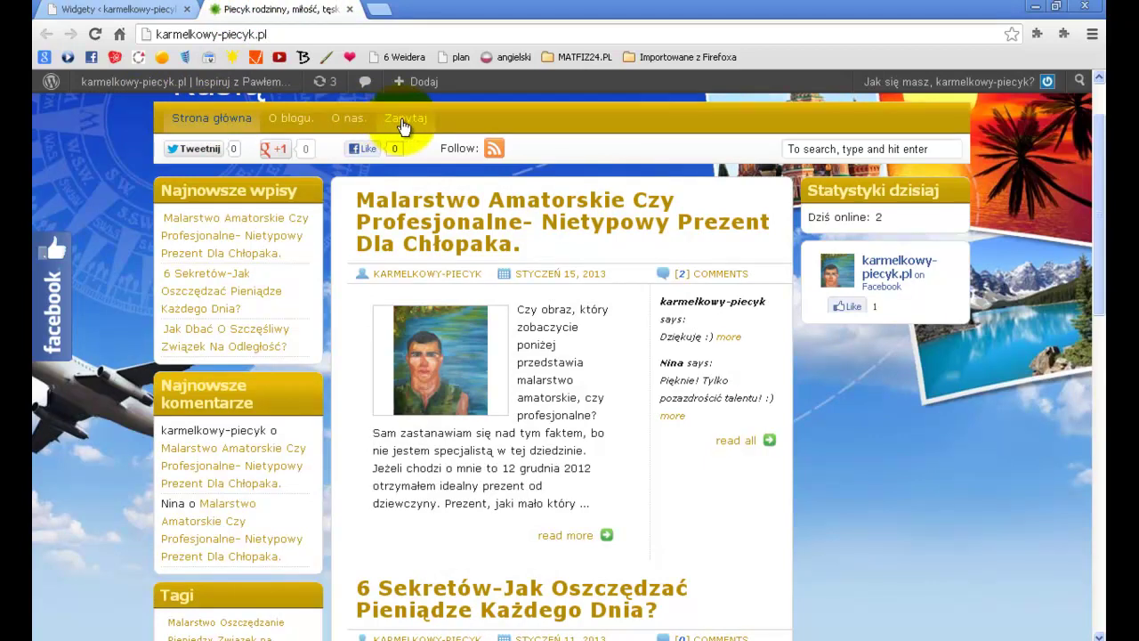
left_click(111, 10)
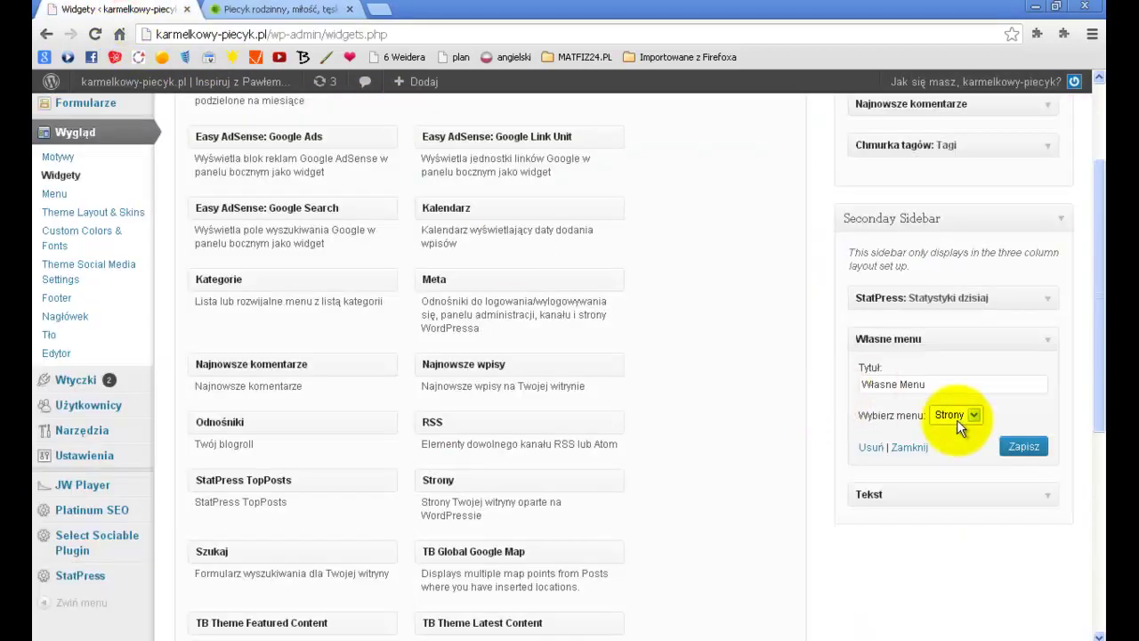
left_click(968, 417)
mouse_move(1099, 356)
left_mouse_down()
mouse_move(1100, 381)
mouse_move(1099, 356)
left_mouse_up()
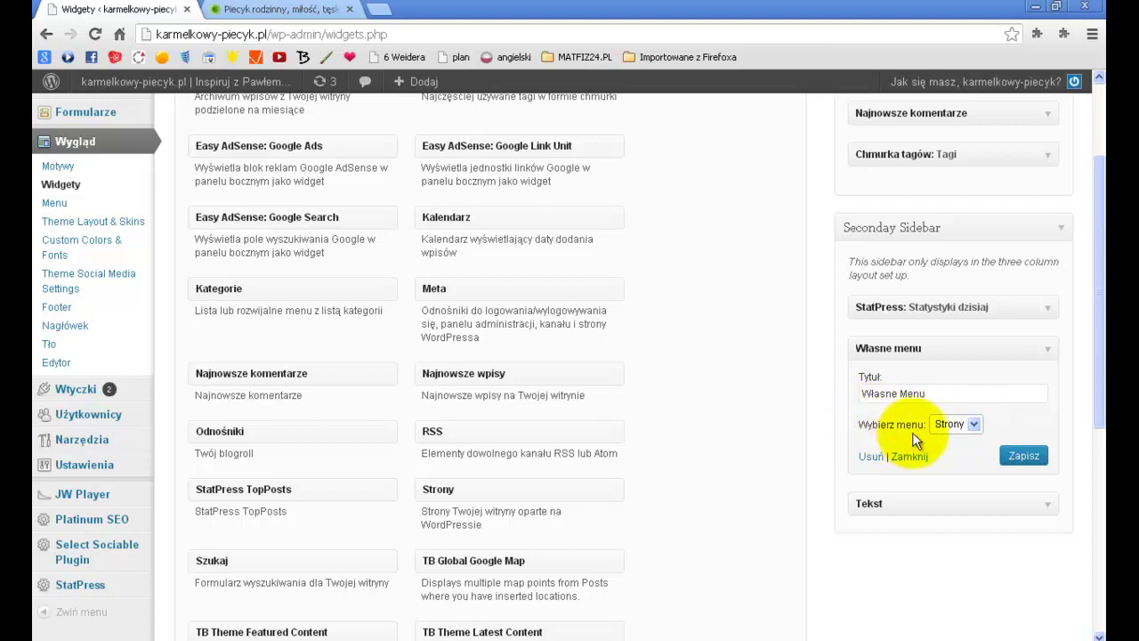
left_click(1027, 459)
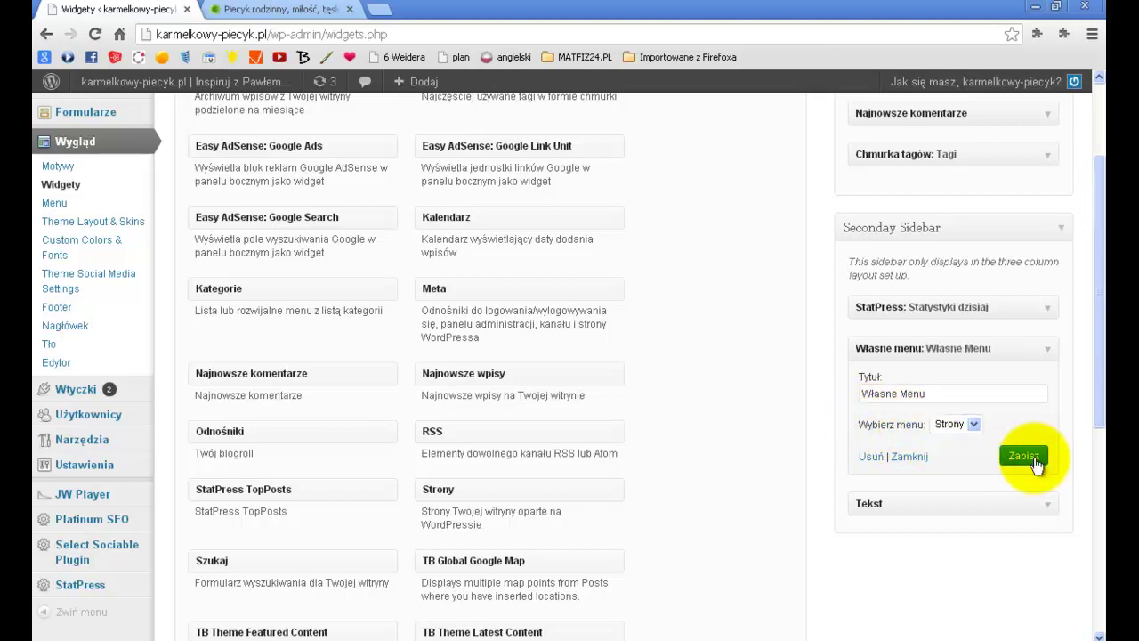
- Reload the live blog to check the Własne Menu block in its sidebar, and return to the widget management page
left_click(267, 9)
left_click(97, 34)
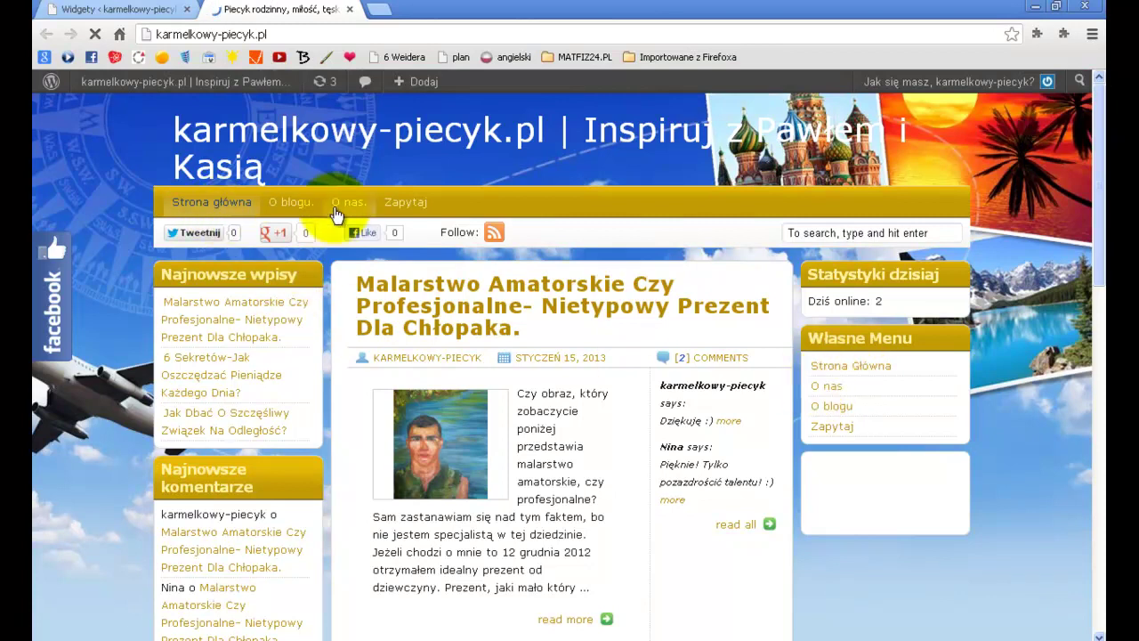
scroll(312, 212, "down", 1)
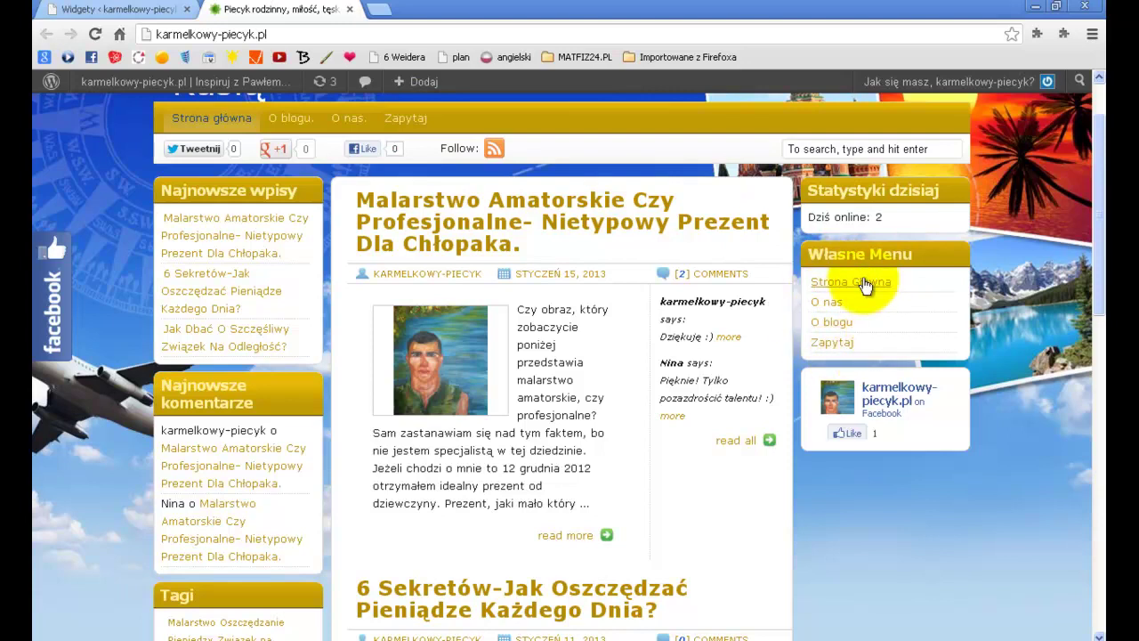
left_click(130, 10)
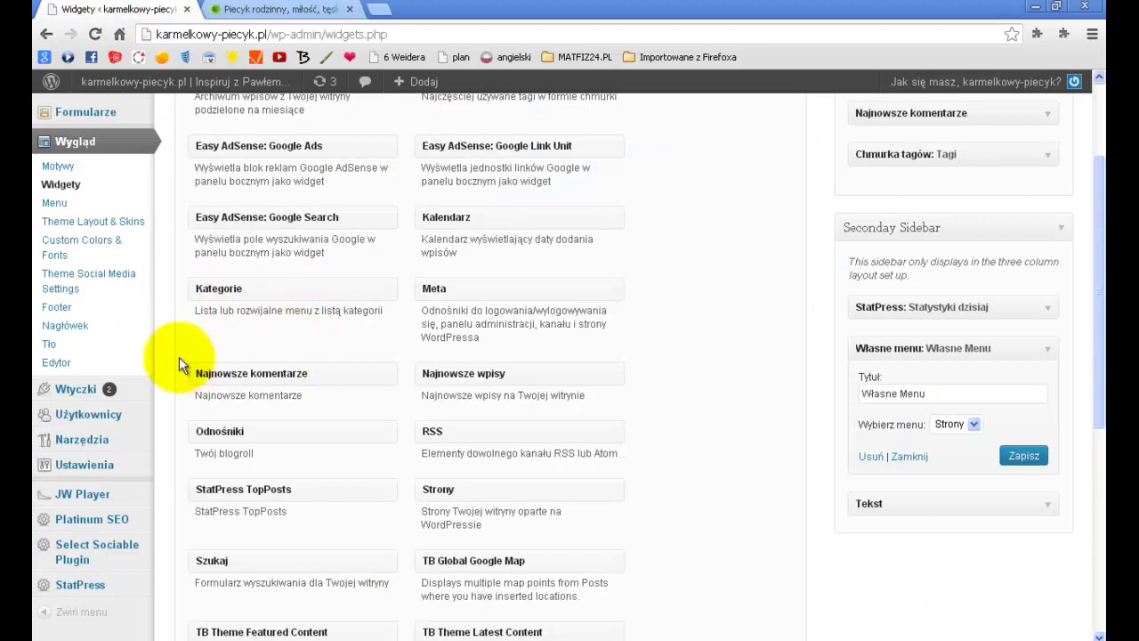
- Create a new custom menu named "Kategorie" on the theme's menu management page
scroll(302, 362, "up", 3)
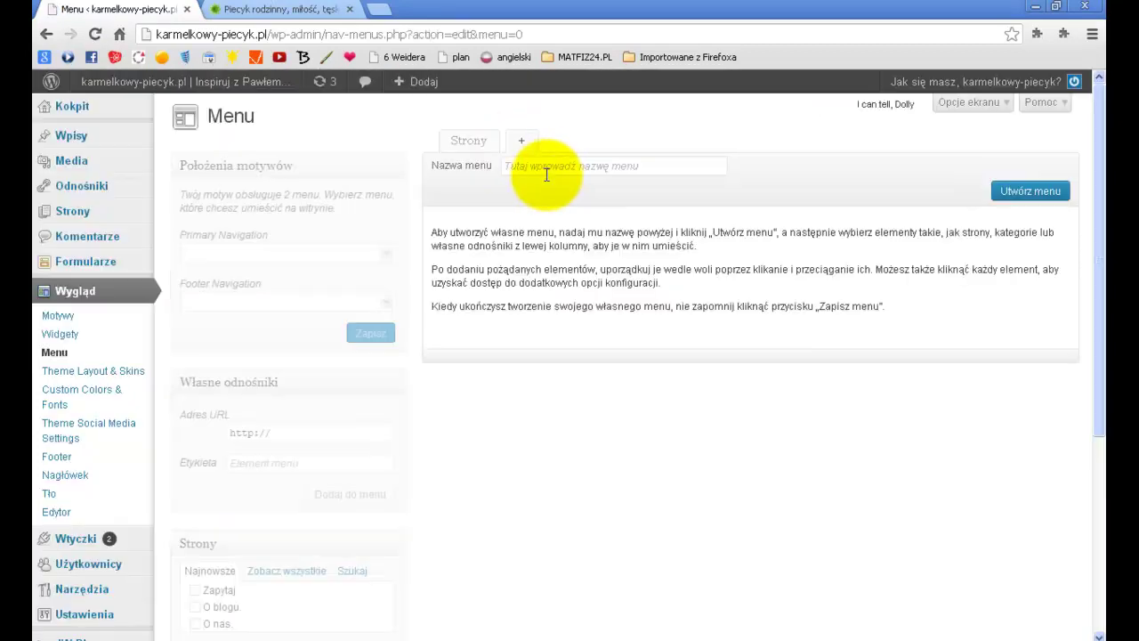
left_click(552, 167)
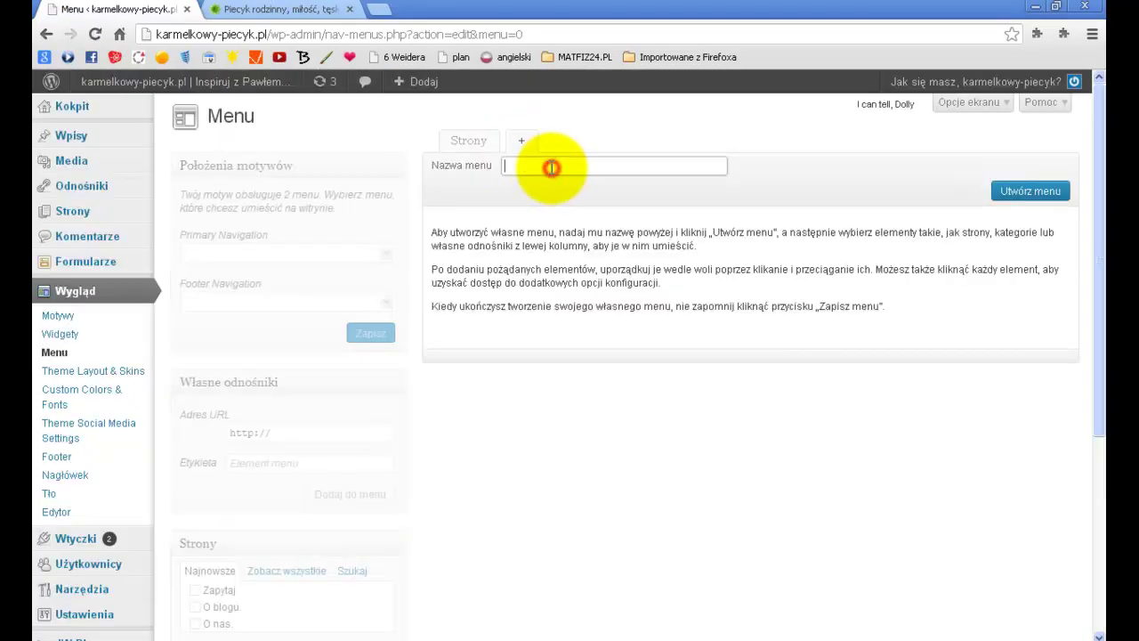
type("Ka")
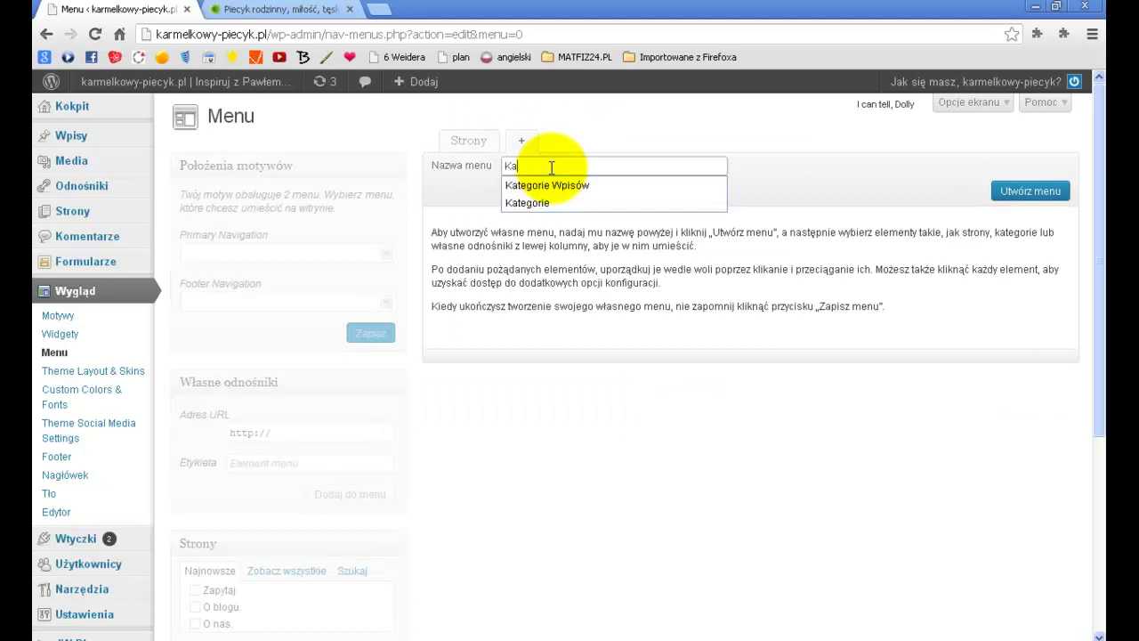
type("tegorie")
left_click(1025, 193)
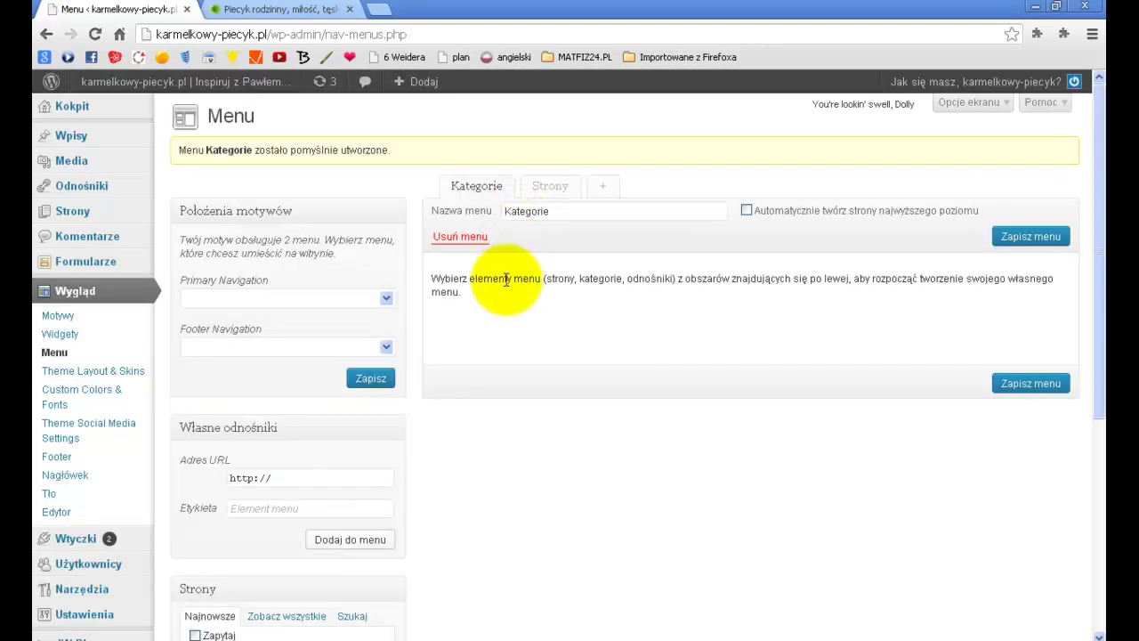
- Add all categories from Dom to Związki na Odległość, including their subcategories, to the Kategorie menu
left_click_drag(1100, 218, 1071, 415)
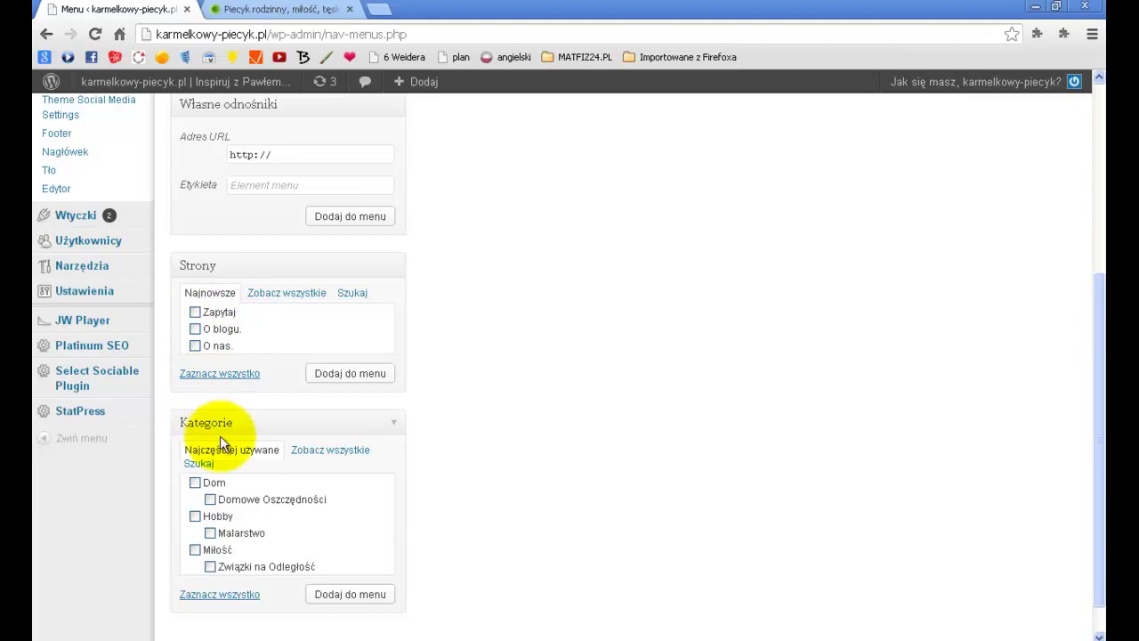
left_click(314, 456)
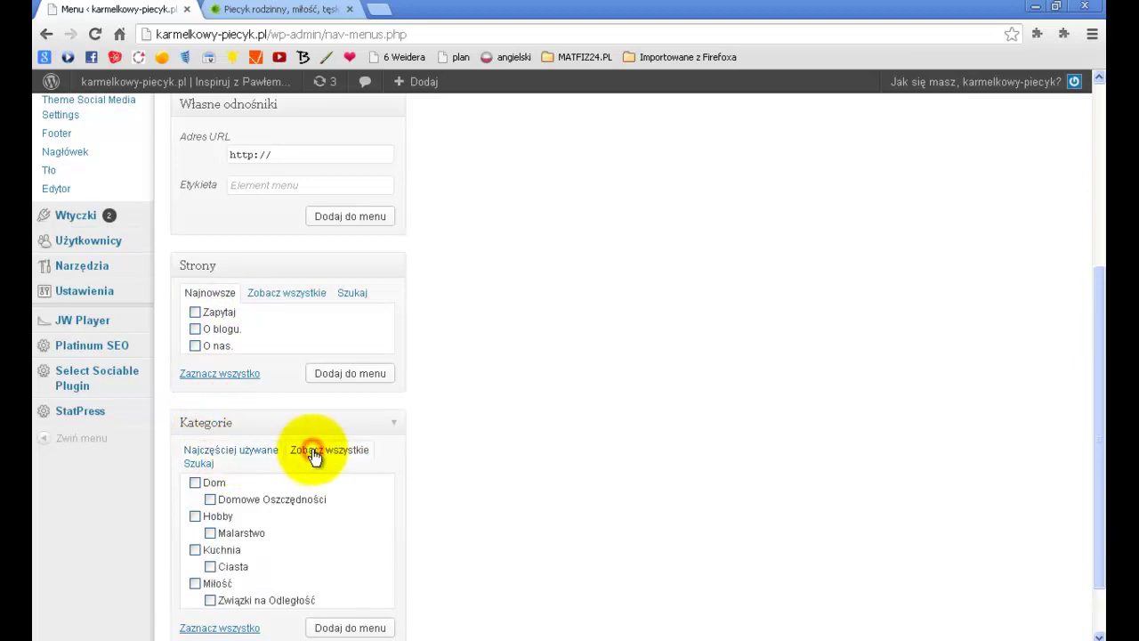
scroll(573, 422, "down", 1)
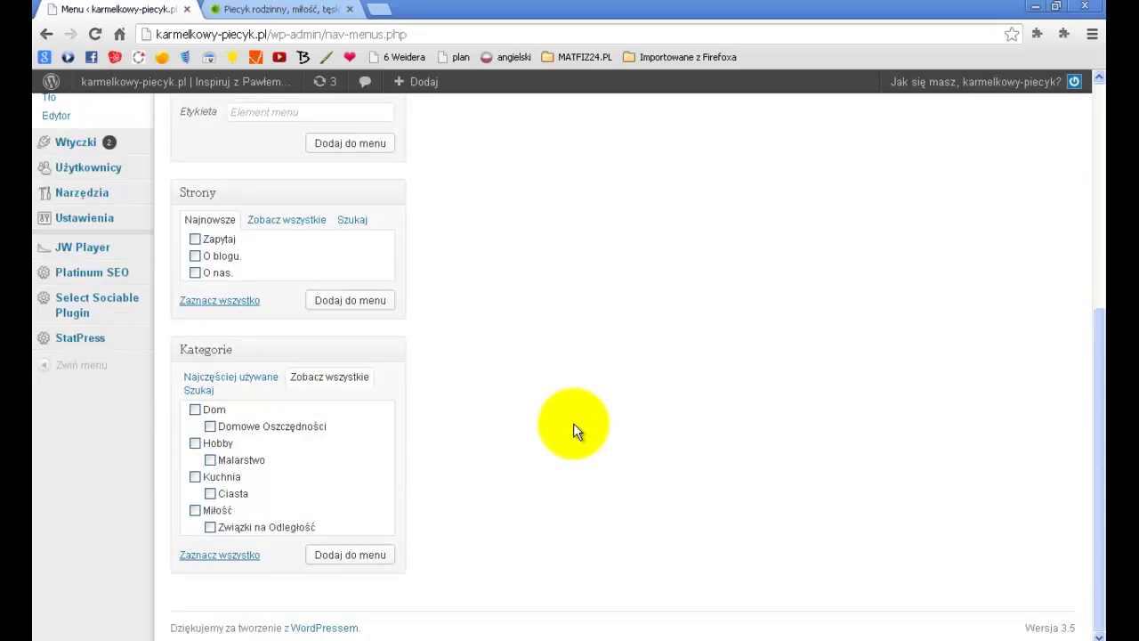
left_click(195, 410)
left_click(210, 427)
left_click(194, 444)
left_click(211, 460)
left_click(194, 477)
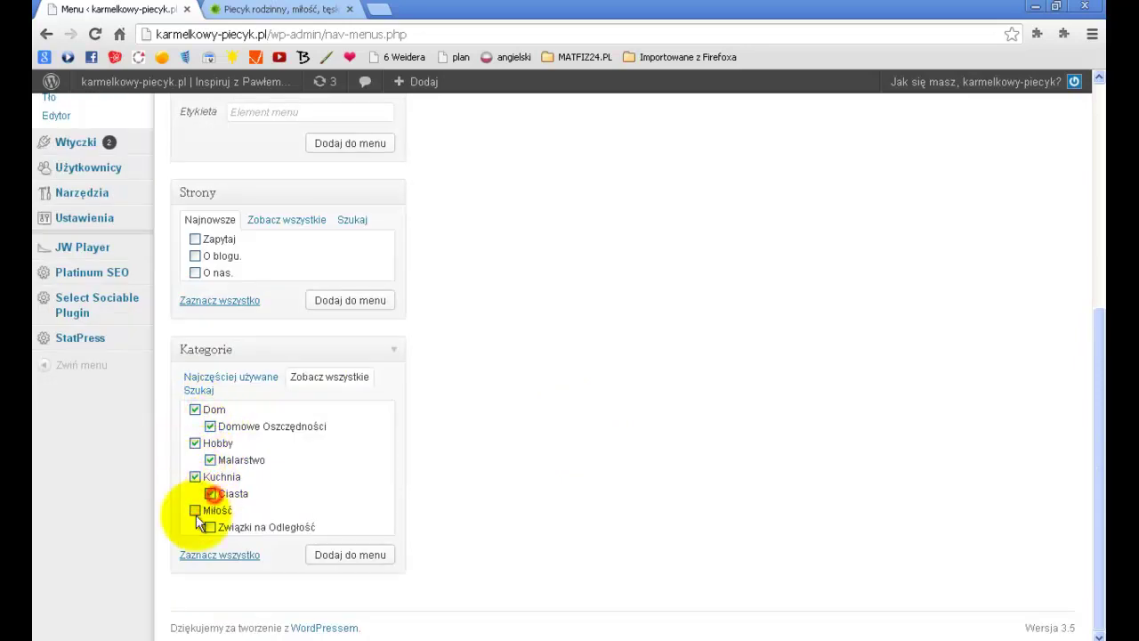
left_click(195, 511)
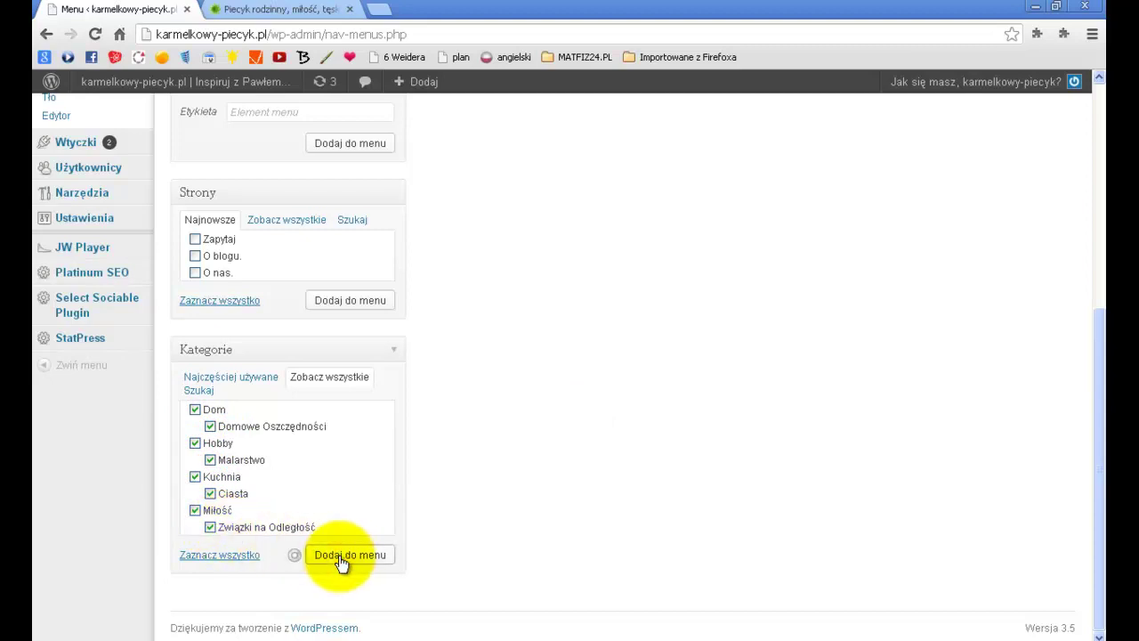
- Nest Domowe Oszczędności under Dom, Malarstwo under Hobby, Ciasta under Kuchnia, and Związki na Odległość under Miłość in the menu
scroll(592, 510, "up", 4)
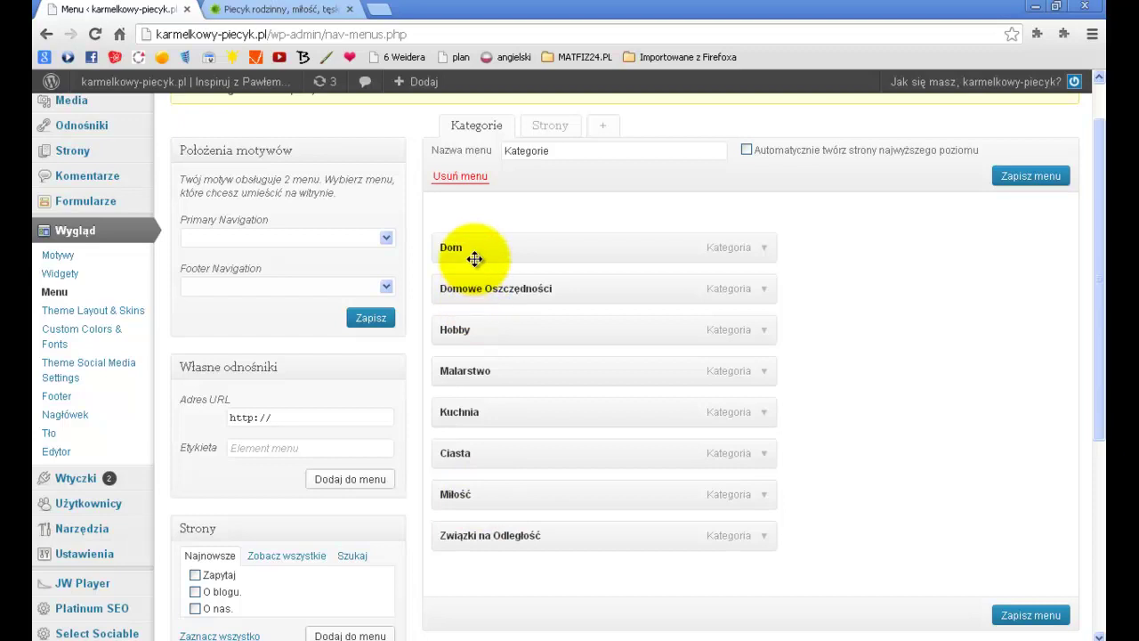
left_click_drag(506, 247, 481, 245)
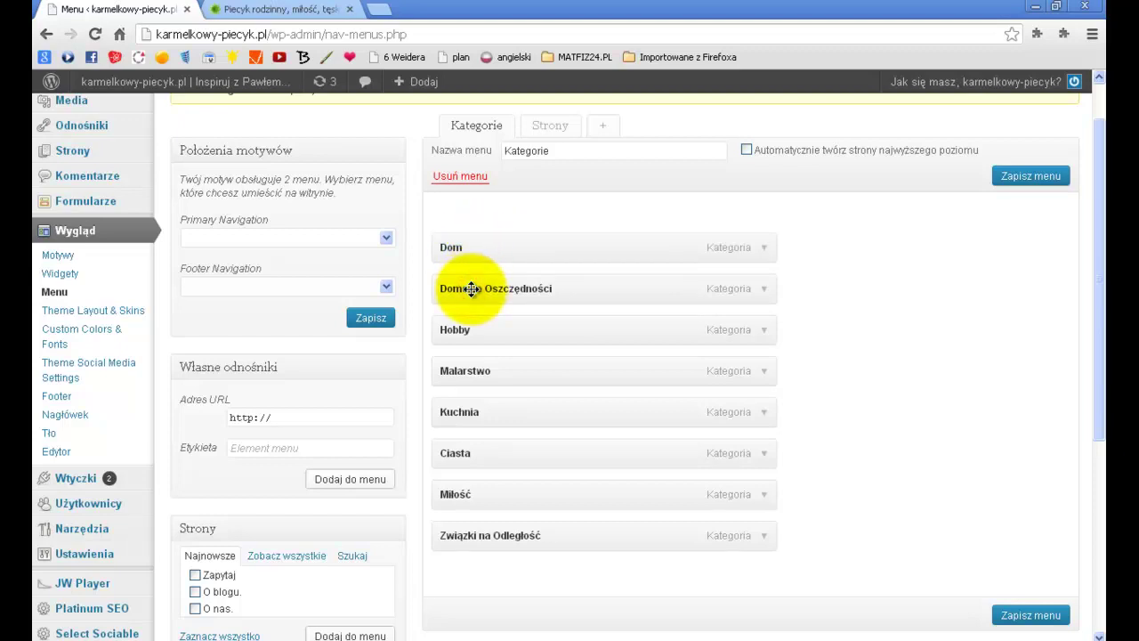
left_click_drag(472, 288, 500, 287)
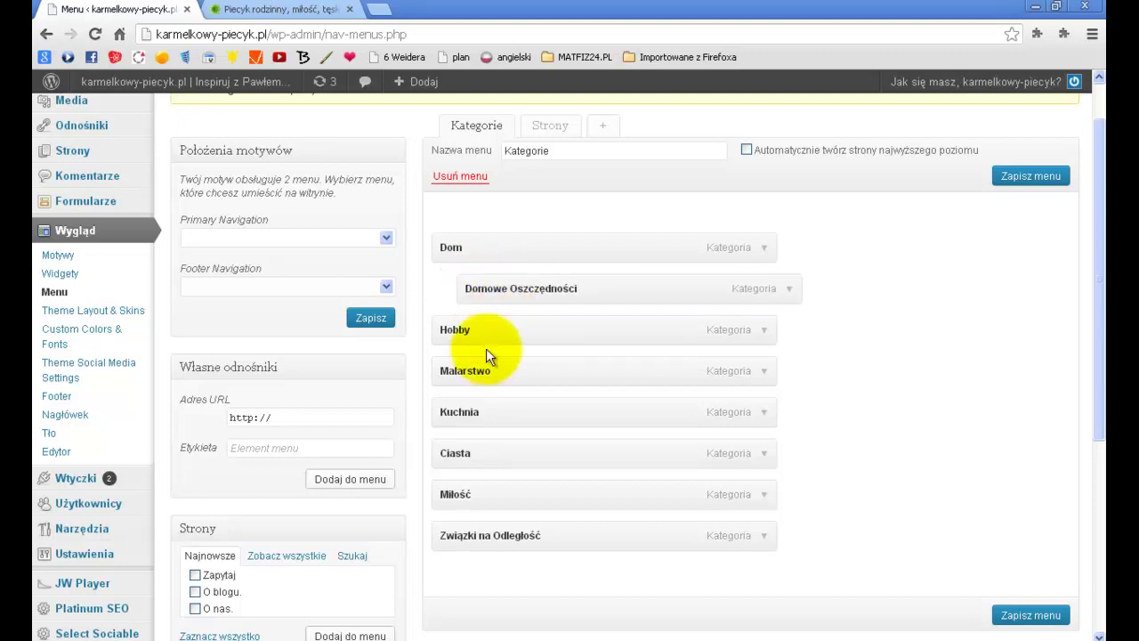
left_click_drag(479, 375, 507, 376)
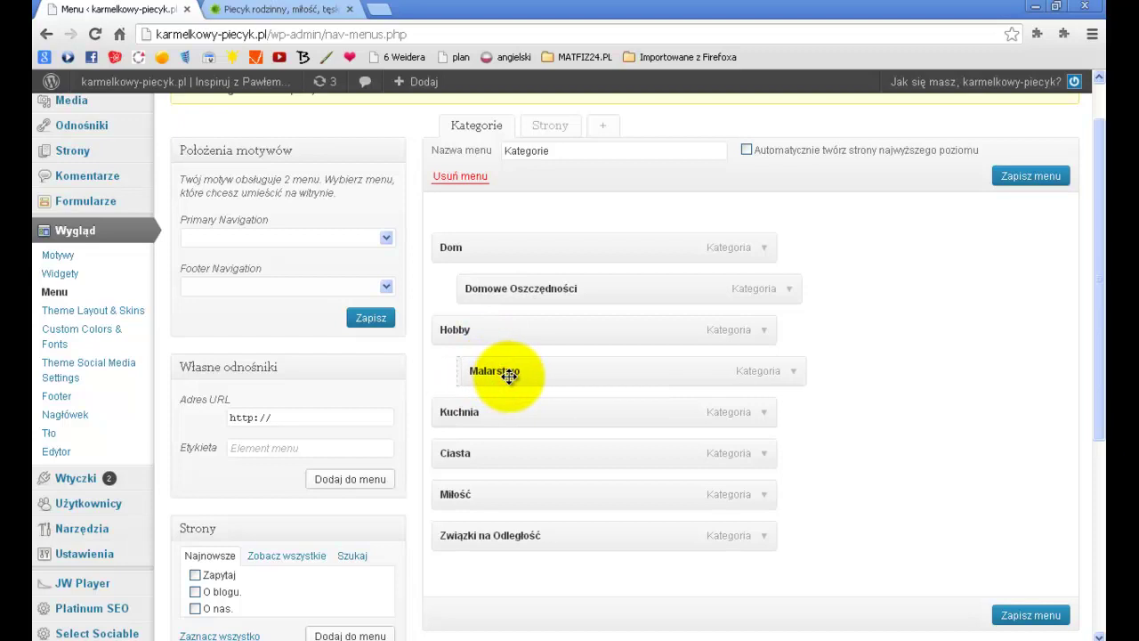
left_click_drag(476, 453, 499, 453)
left_click_drag(480, 537, 502, 538)
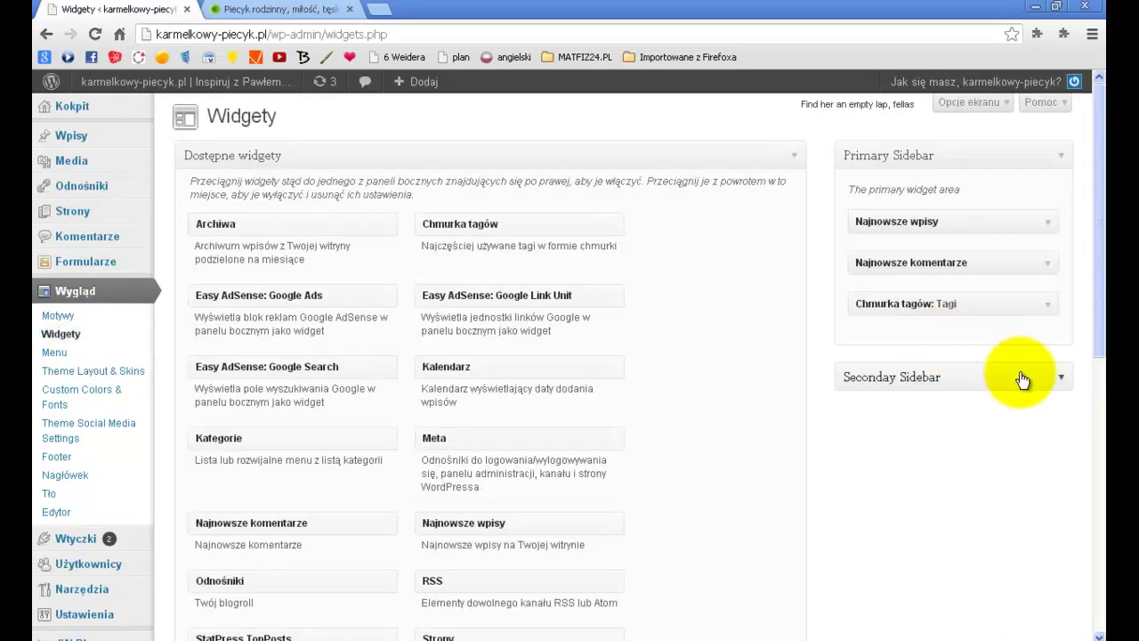
- Set the Seconday Sidebar's Własne menu widget to use the Kategorie menu and save the widget
left_click(1059, 383)
scroll(1059, 378, "down", 2)
left_click(1048, 331)
left_click(990, 405)
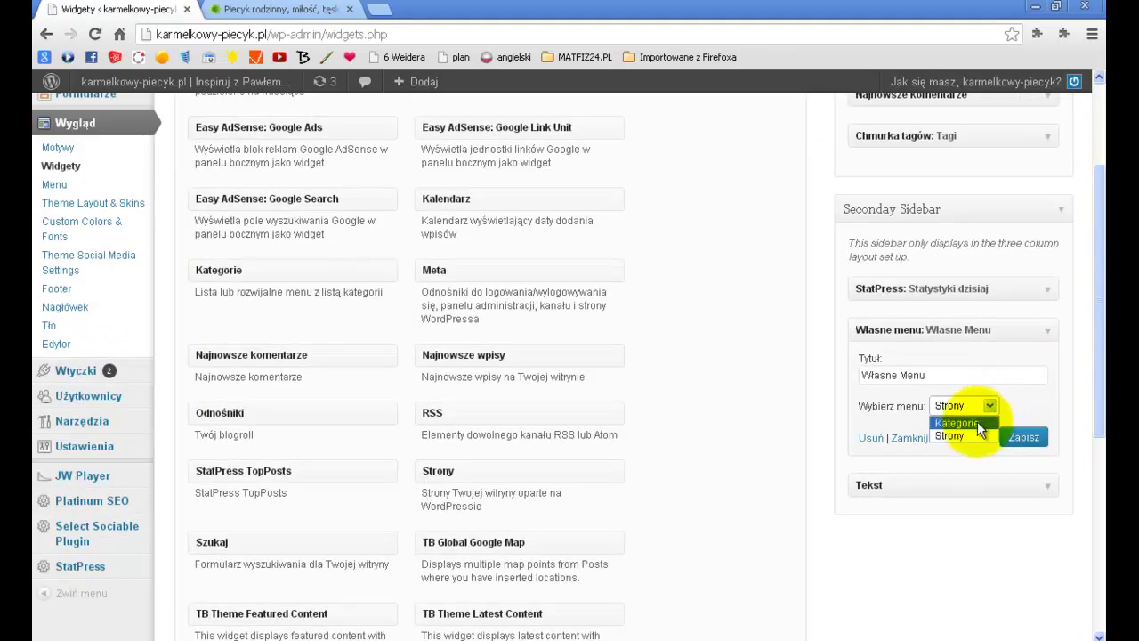
left_click(978, 425)
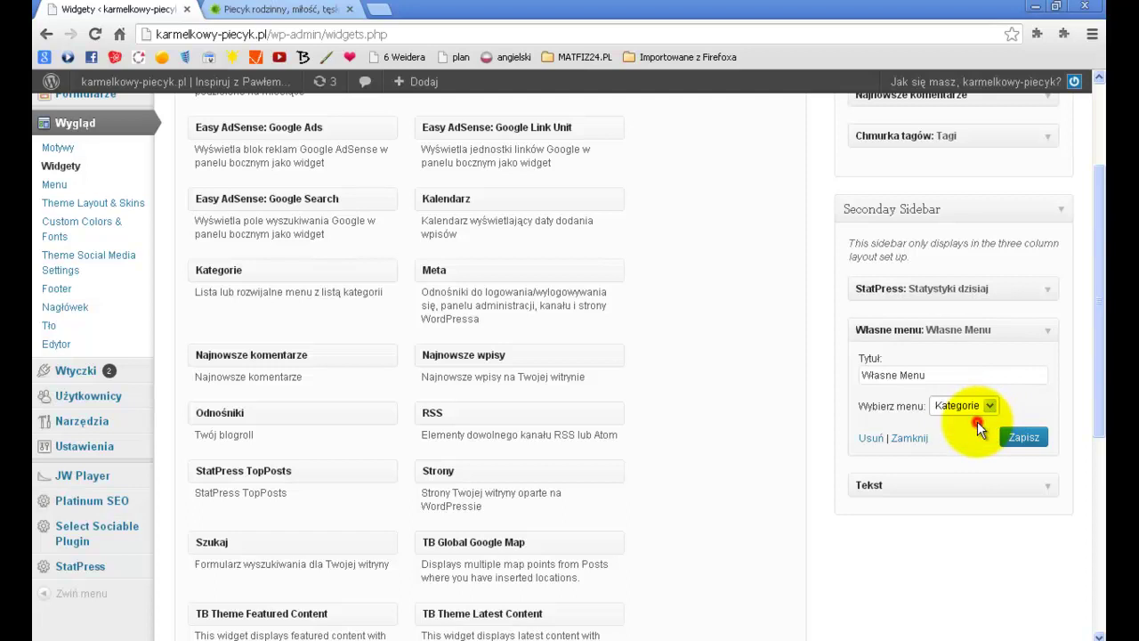
left_click(1032, 440)
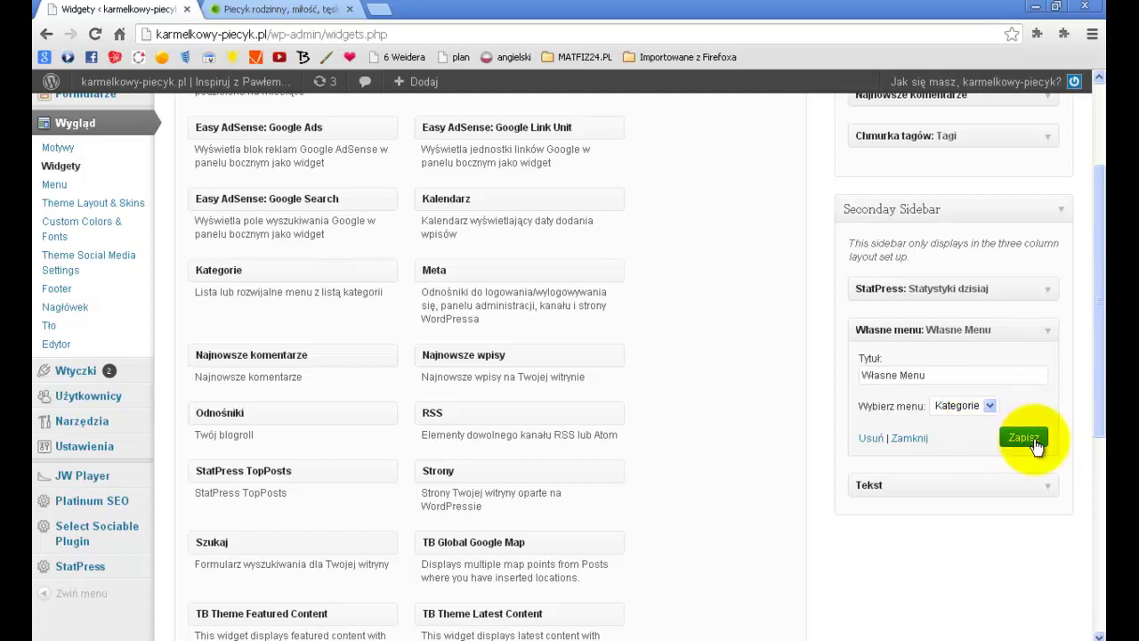
- Check the Własne Menu block on the live blog by viewing the Malarstwo, Związki na Odległość and Domowe Oszczędności category pages
left_click(281, 10)
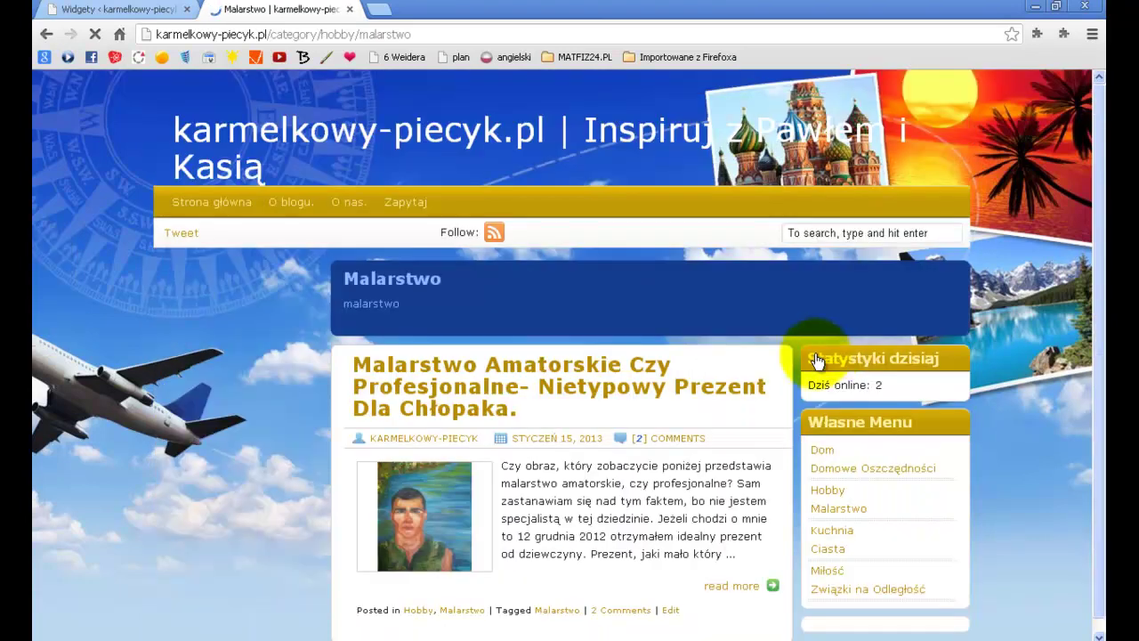
scroll(516, 459, "down", 3)
scroll(507, 419, "up", 2)
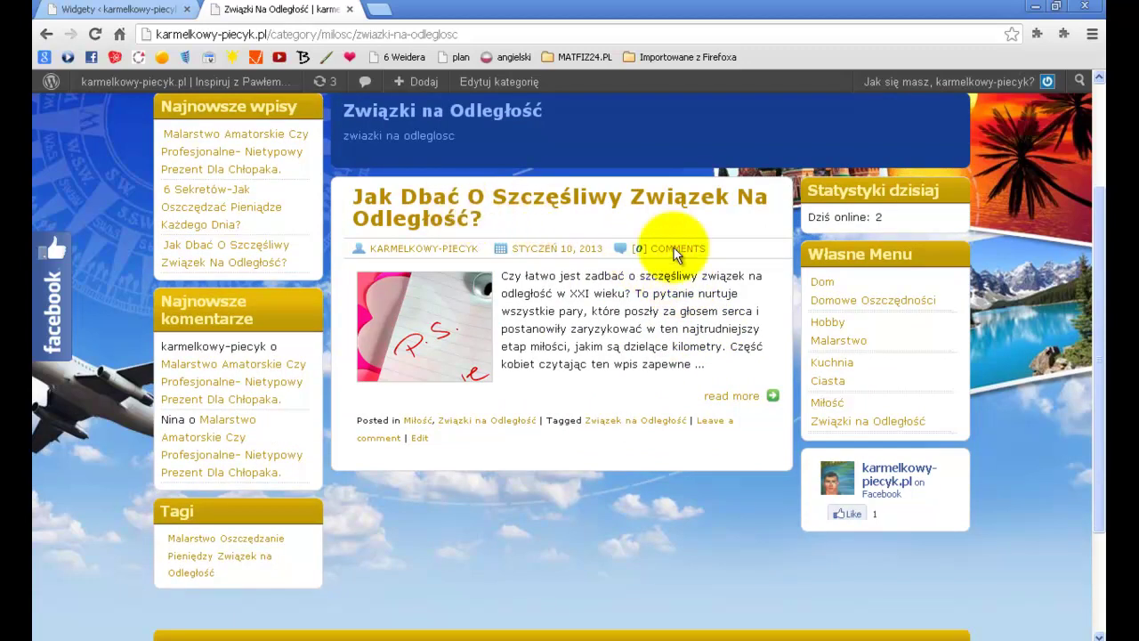
left_click(857, 309)
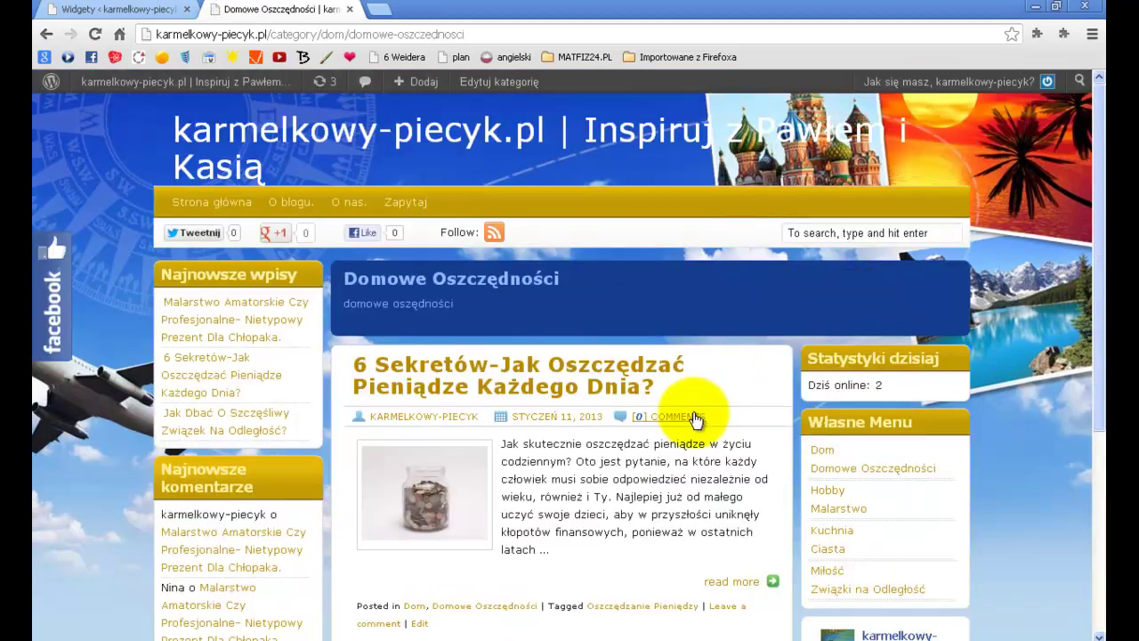
scroll(685, 400, "down", 2)
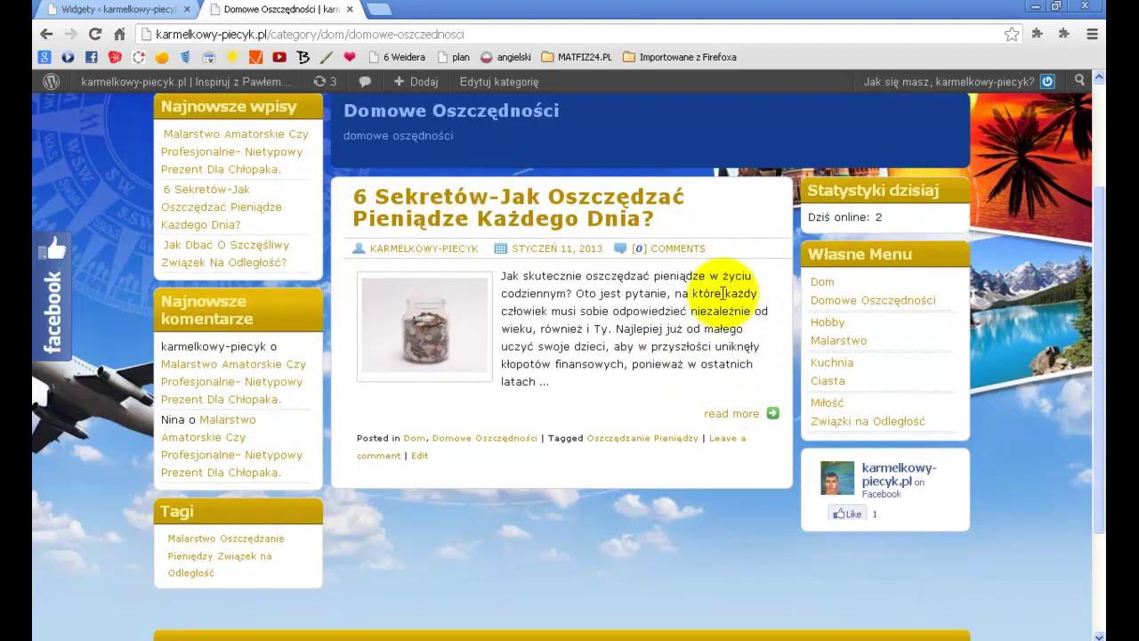
scroll(723, 293, "up", 1)
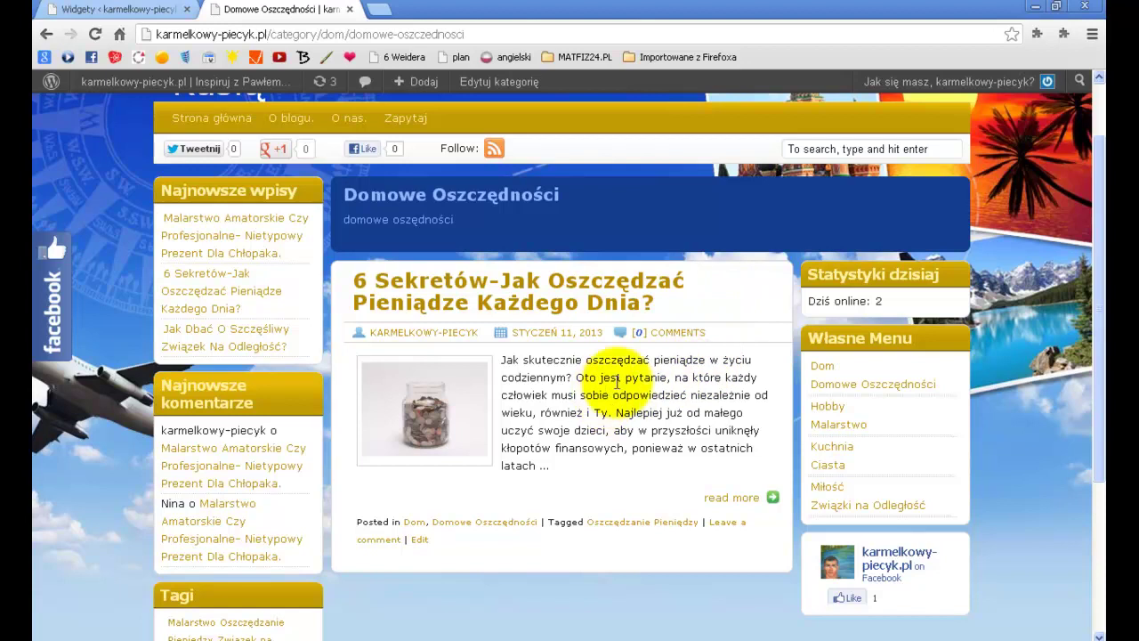